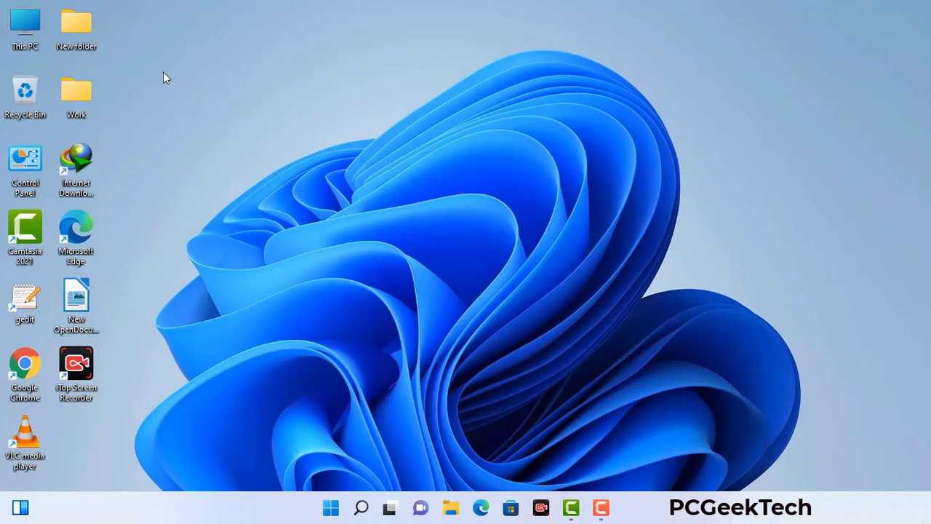
# Open System Configuration by running msconfig from the Run dialog.
pyautogui.press('super+r')
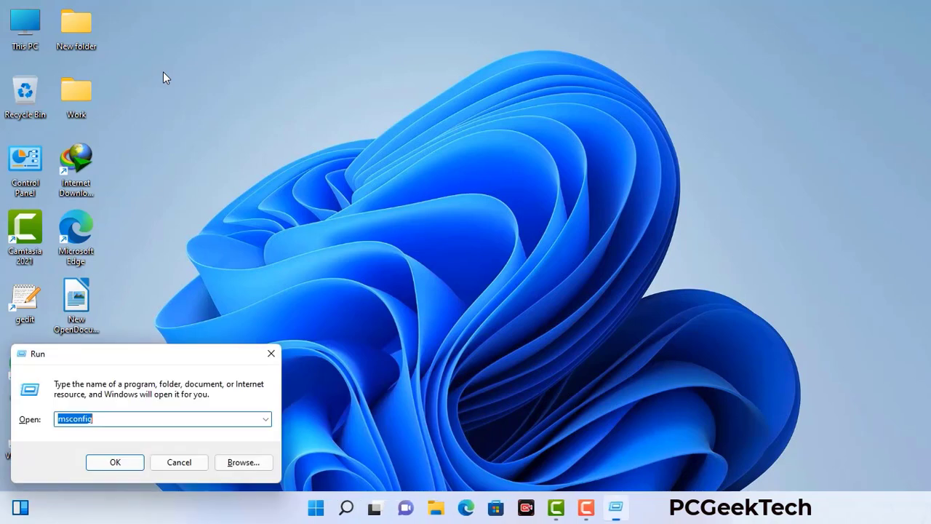
pyautogui.moveTo(156, 352); pyautogui.dragTo(407, 112)
pyautogui.click(369, 181)
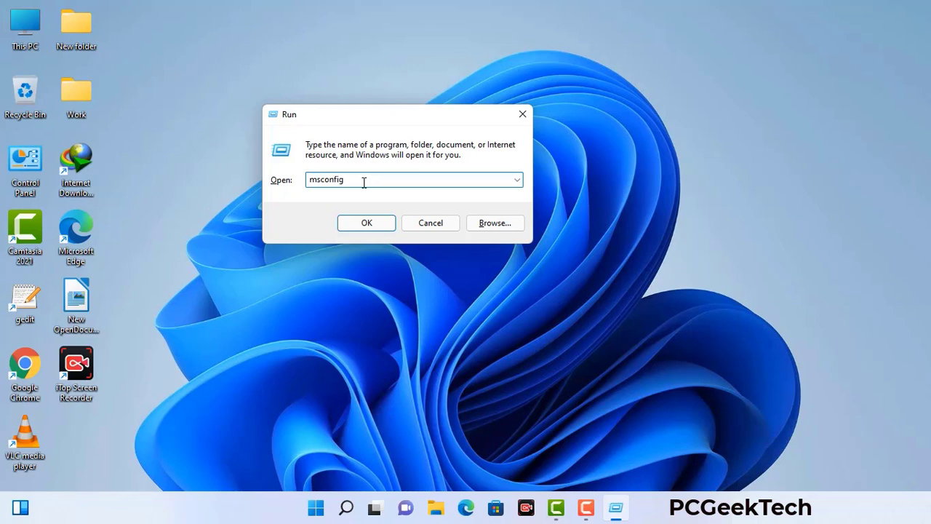
pyautogui.click(360, 227)
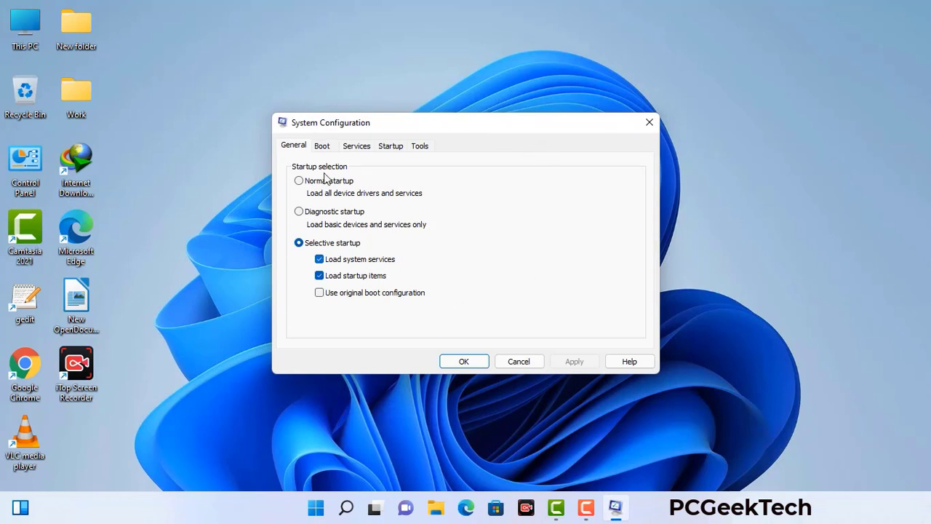
# Enable Safe boot with the Network option for Windows 11, apply it and restart the computer.
pyautogui.click(324, 149)
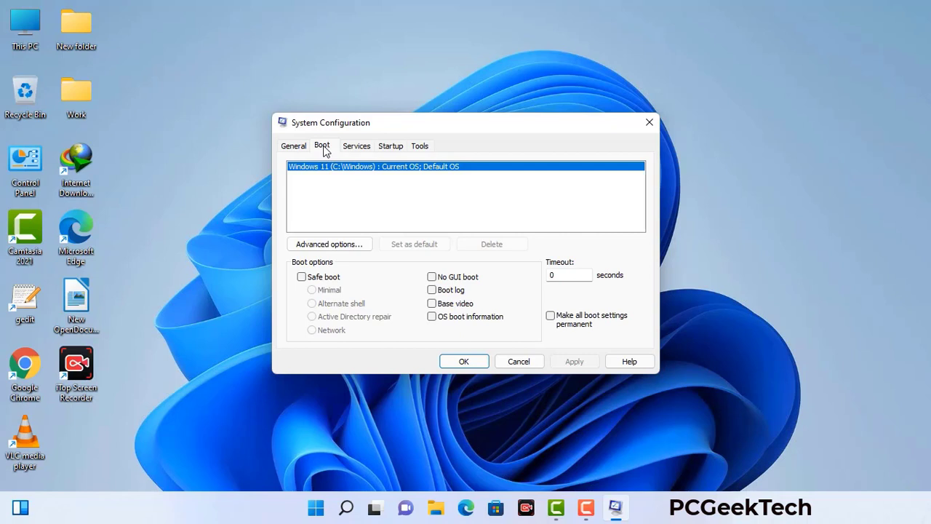
pyautogui.click(301, 277)
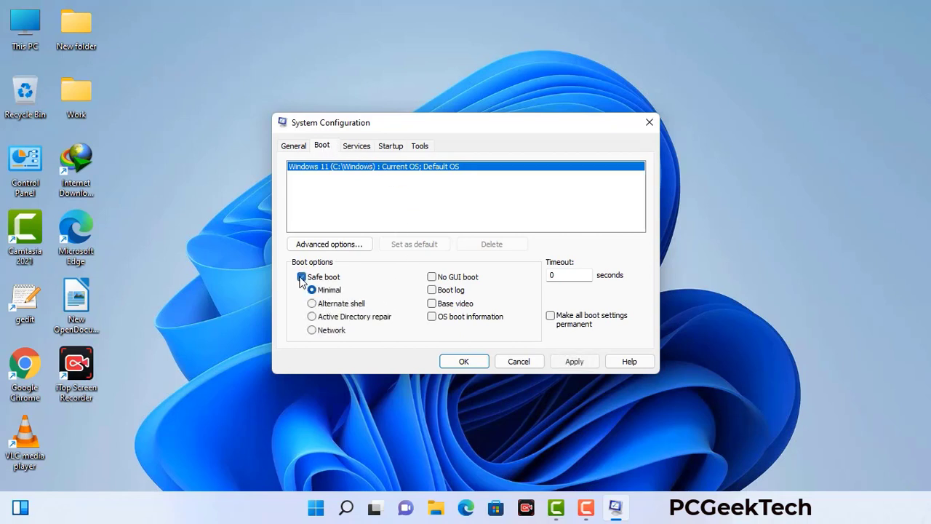
pyautogui.click(333, 333)
pyautogui.click(574, 362)
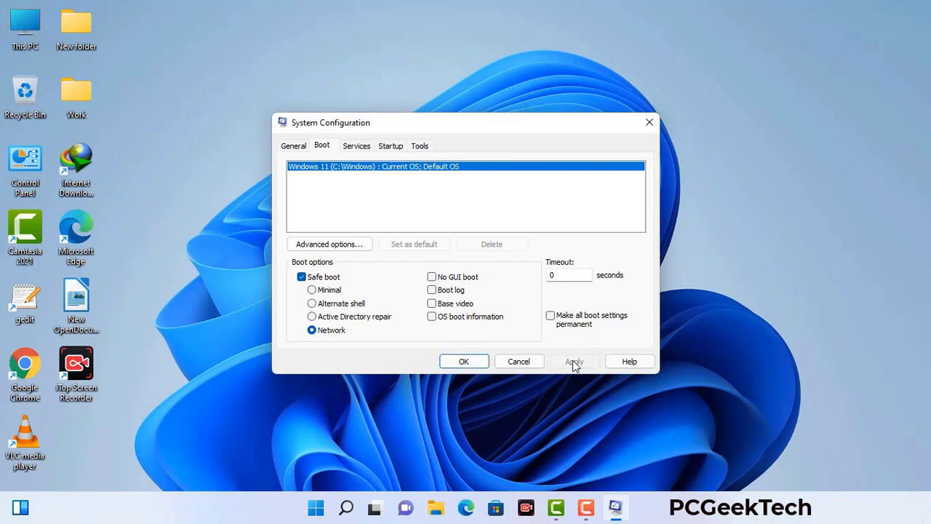
pyautogui.click(462, 362)
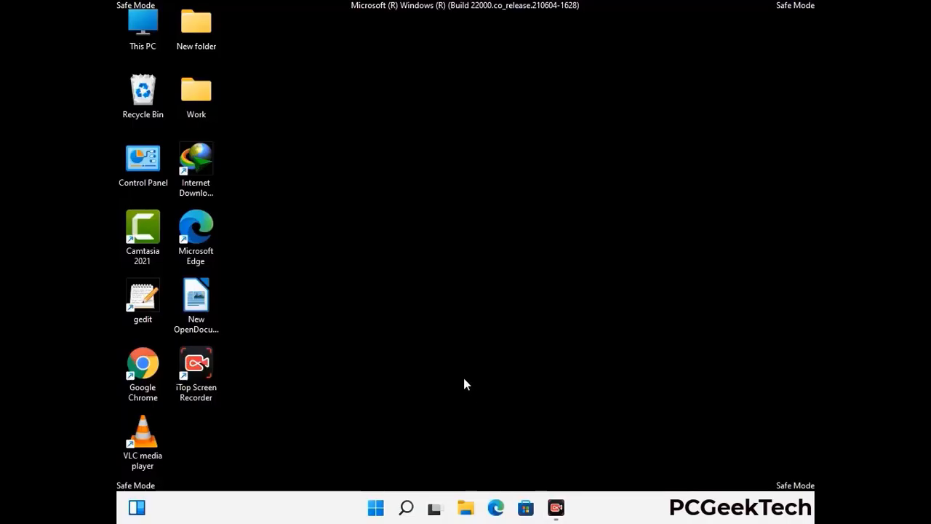
# Turn on showing hidden files, folders, and drives in the Control Panel's File Explorer Options, then close Control Panel.
pyautogui.doubleClick(143, 175)
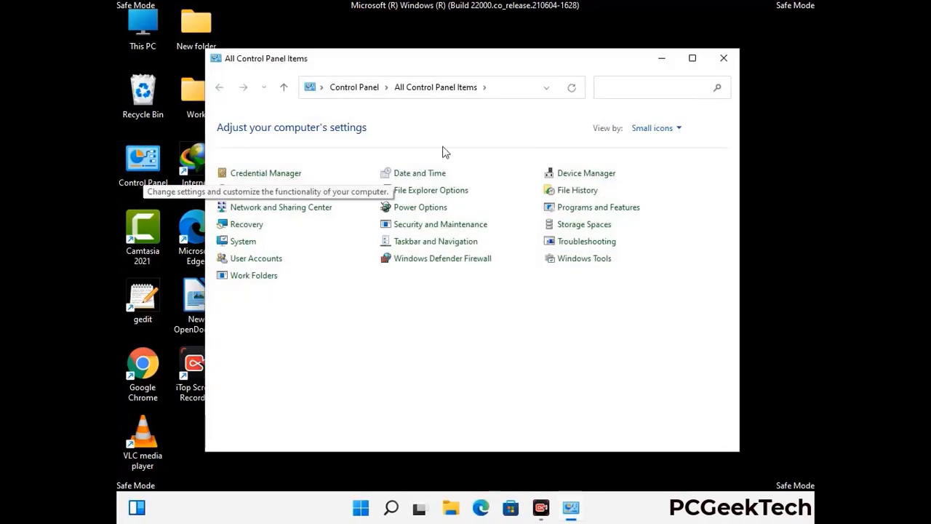
pyautogui.click(449, 195)
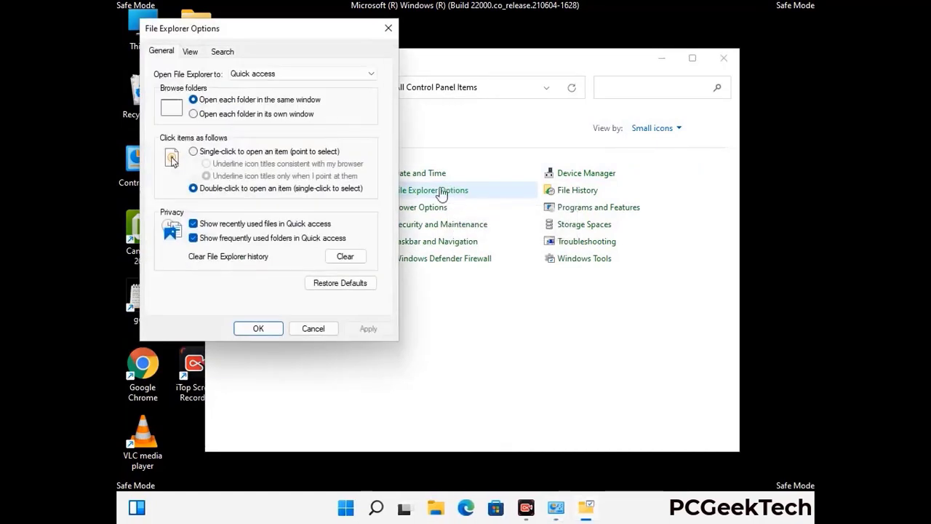
pyautogui.click(191, 51)
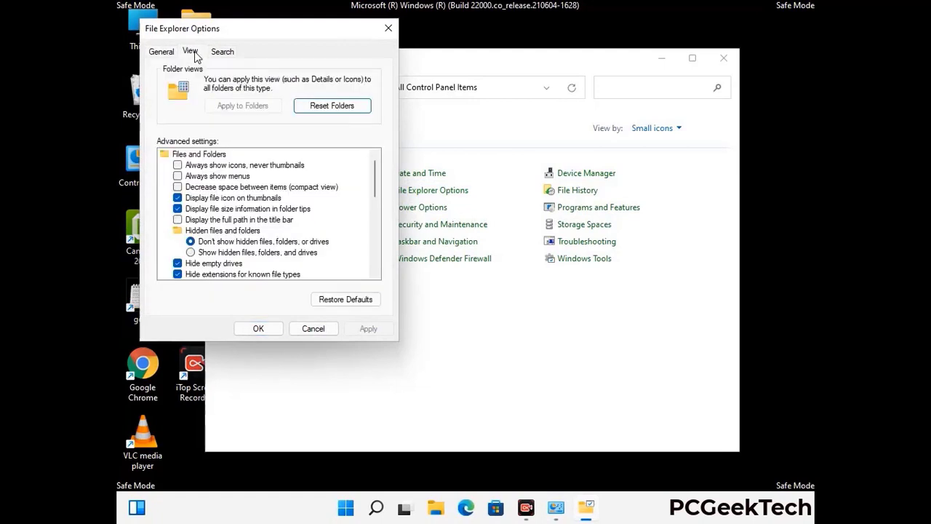
pyautogui.click(192, 253)
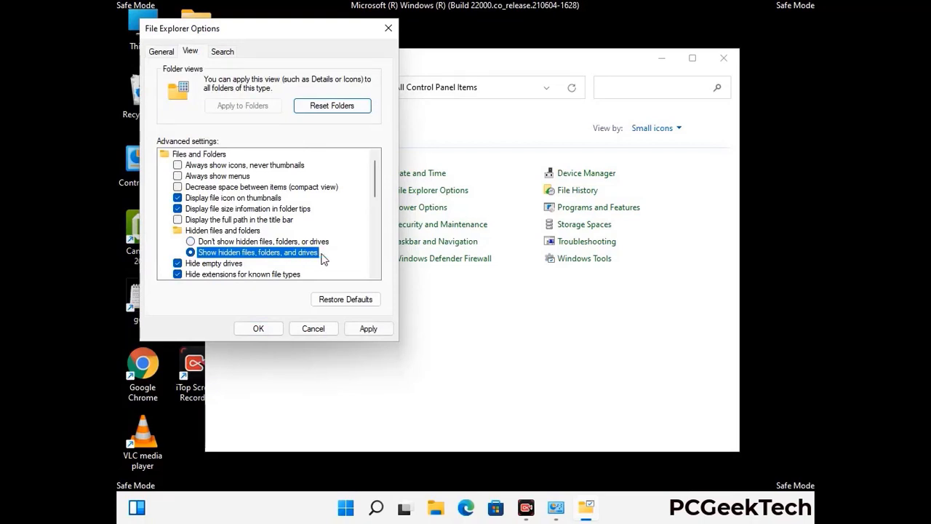
pyautogui.click(367, 328)
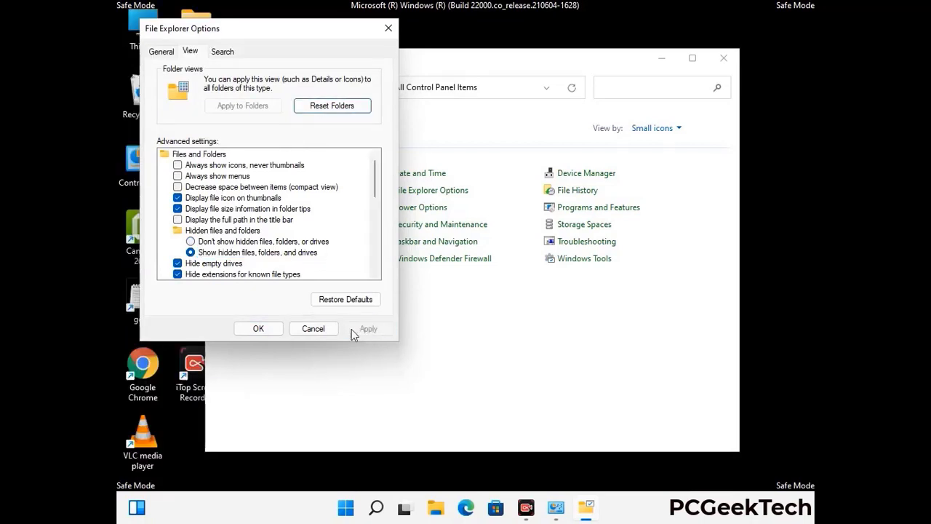
pyautogui.click(244, 330)
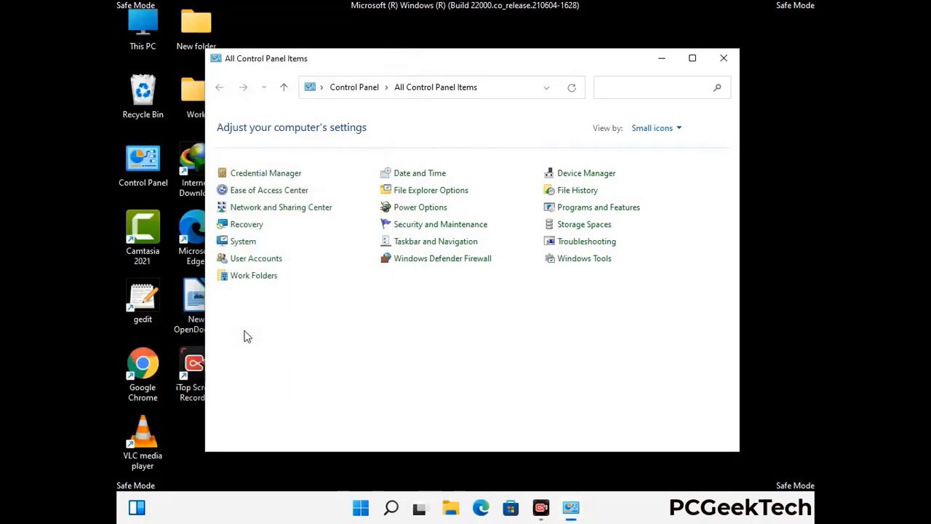
pyautogui.click(724, 58)
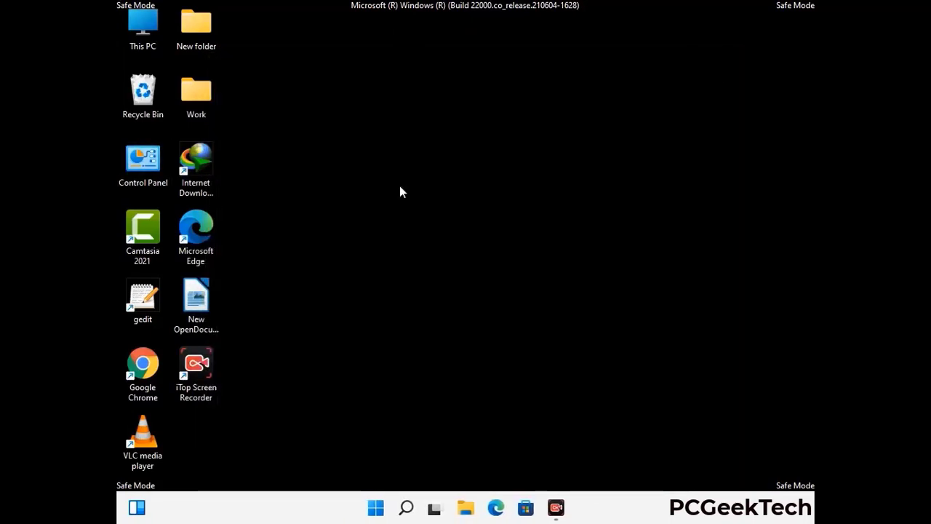
# Browse from This PC to the folder C:\Windows\System32\drivers\etc.
pyautogui.doubleClick(139, 44)
pyautogui.doubleClick(406, 319)
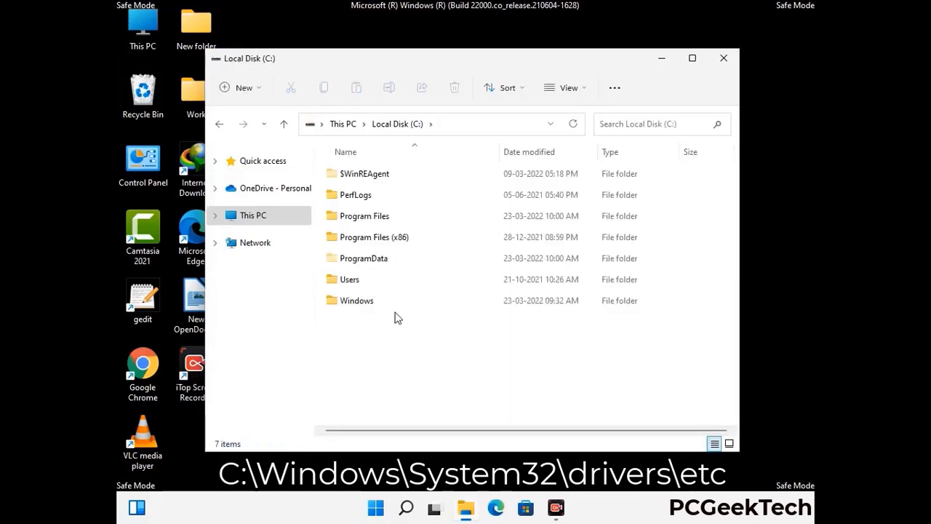
pyautogui.doubleClick(349, 306)
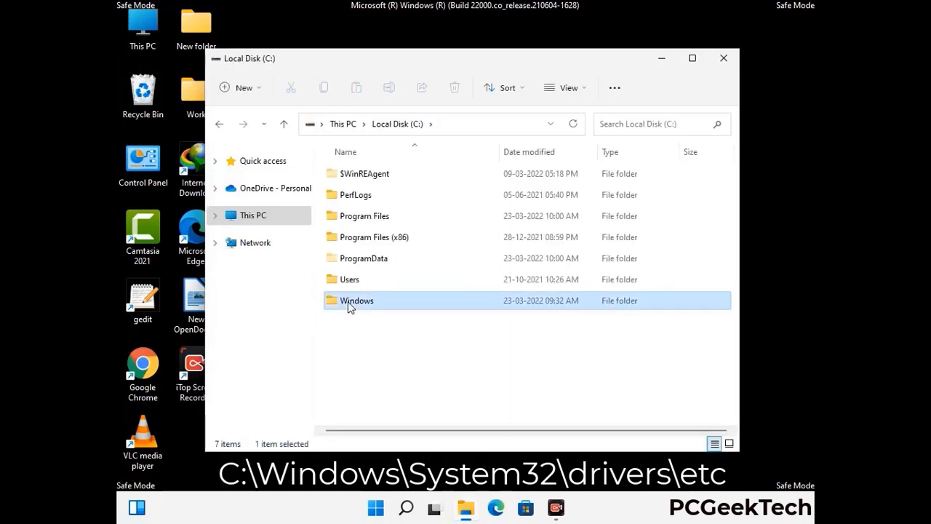
pyautogui.scroll(-6, 465, 309)
pyautogui.scroll(-12, 460, 314)
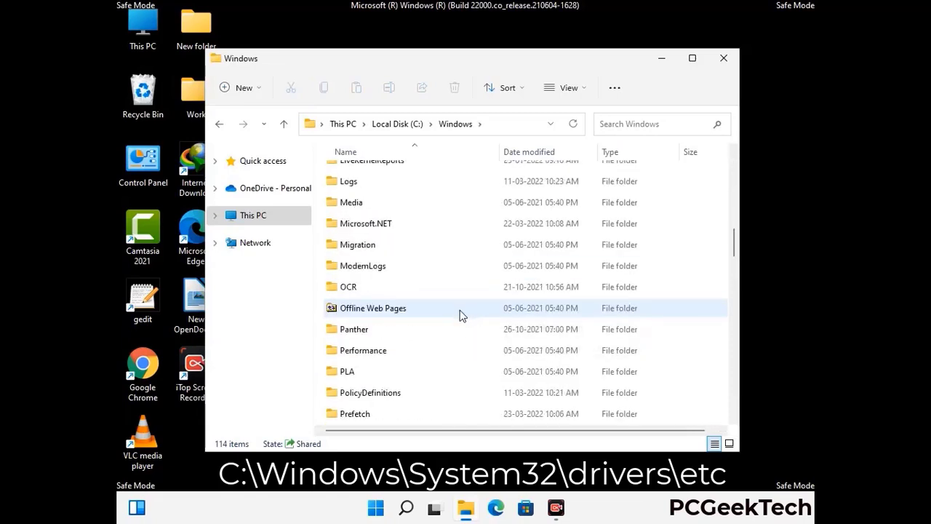
pyautogui.scroll(-2, 439, 310)
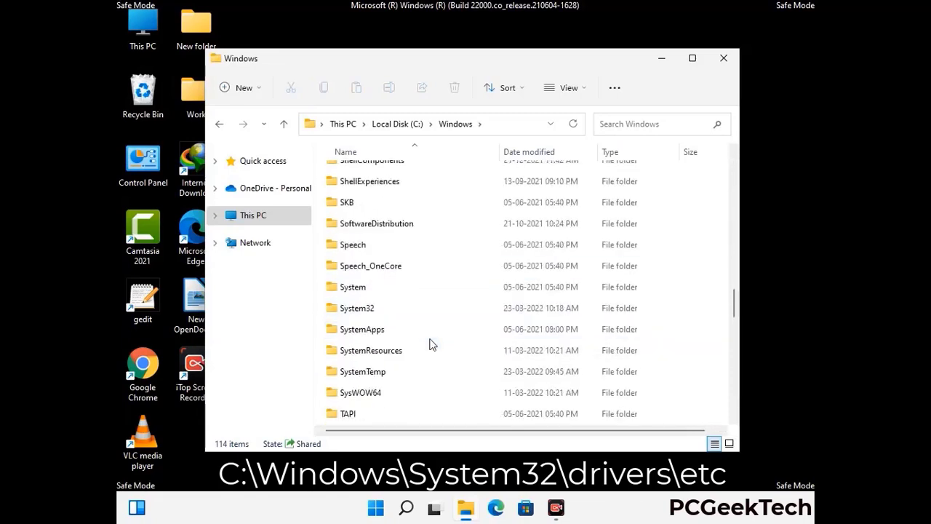
pyautogui.doubleClick(356, 308)
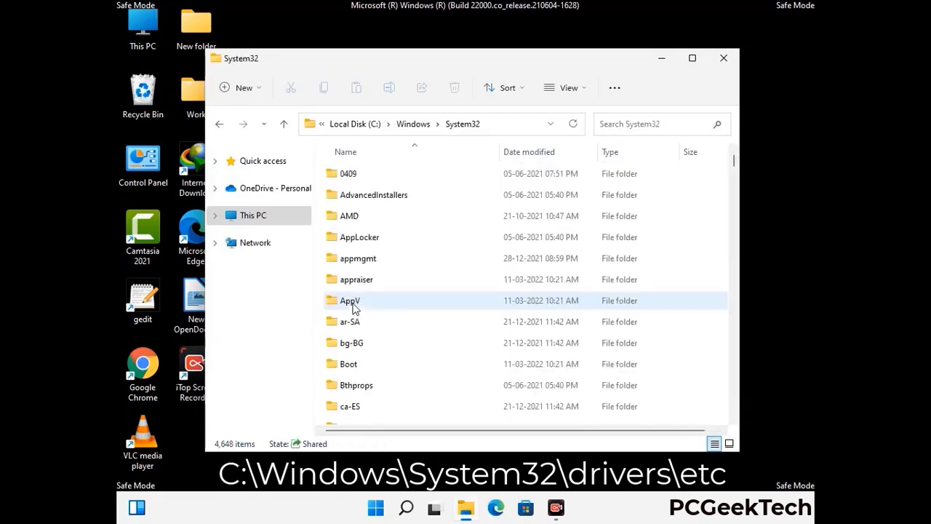
pyautogui.scroll(-5, 401, 313)
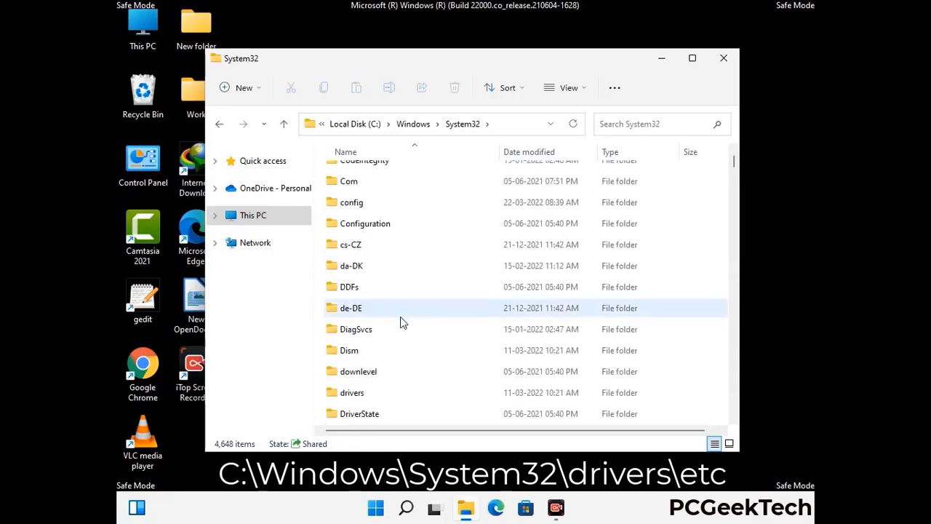
pyautogui.doubleClick(359, 396)
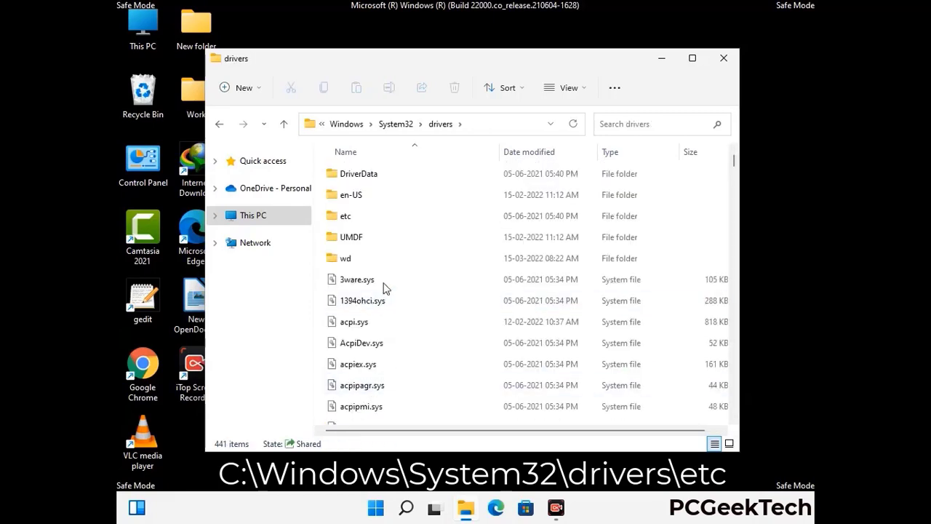
pyautogui.doubleClick(346, 217)
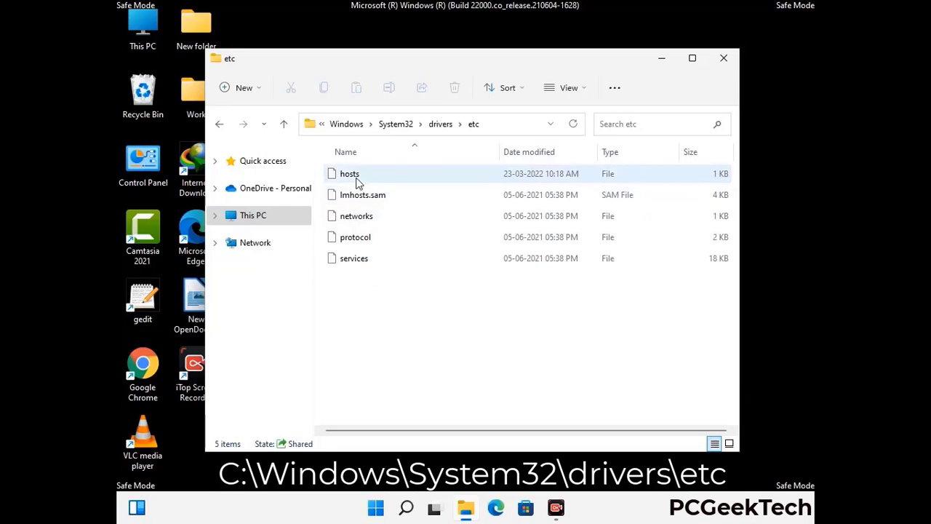
# Open the hosts file in Notepad.
pyautogui.click(357, 182)
pyautogui.doubleClick(358, 182)
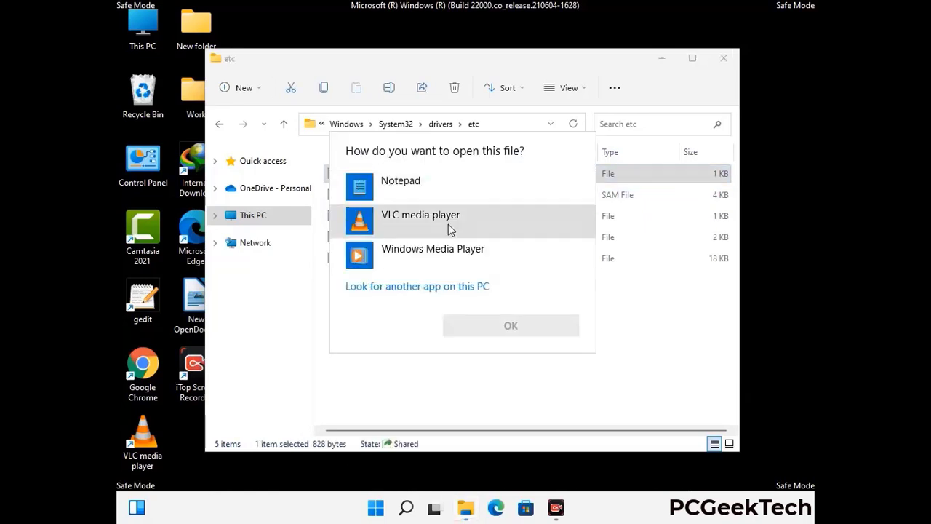
pyautogui.click(413, 186)
pyautogui.click(511, 327)
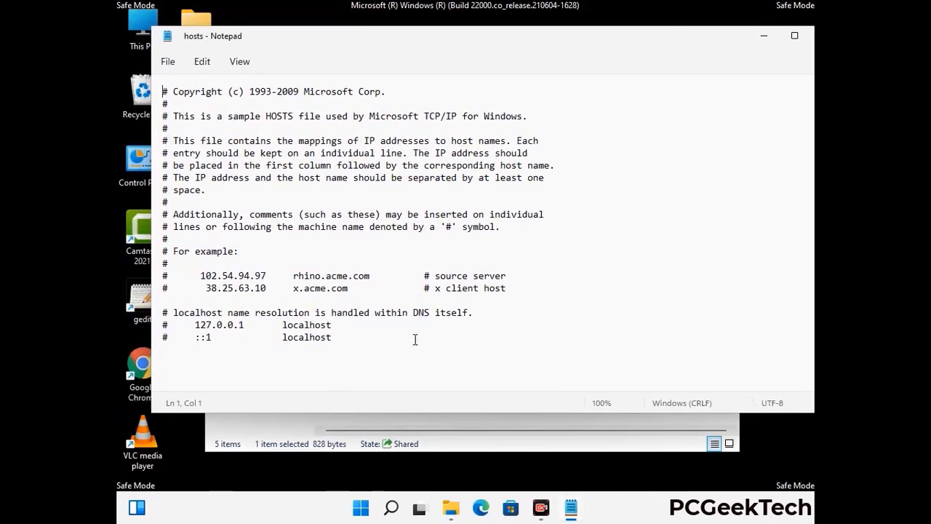
# Add two line breaks after the last localhost line of the hosts file and save it.
pyautogui.click(348, 339)
pyautogui.press('Return')
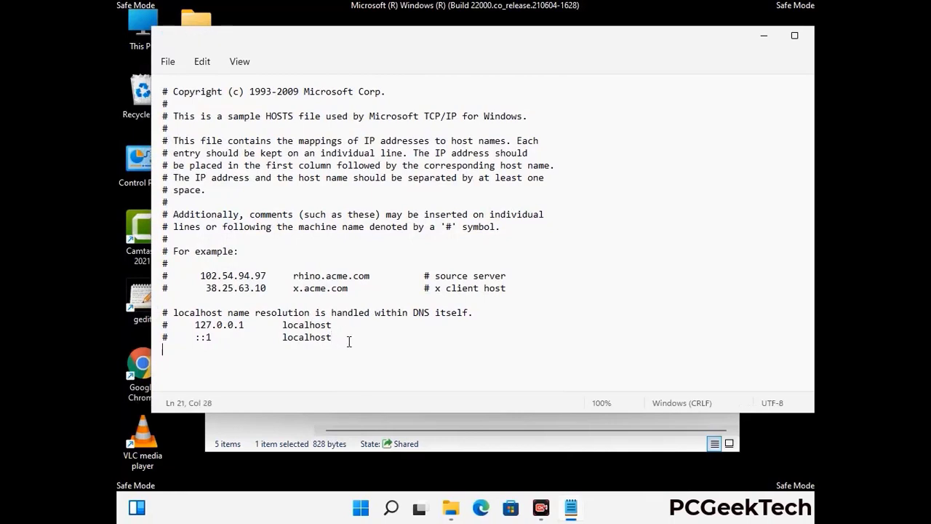
pyautogui.press('Return')
pyautogui.scroll(-1, 160, 313)
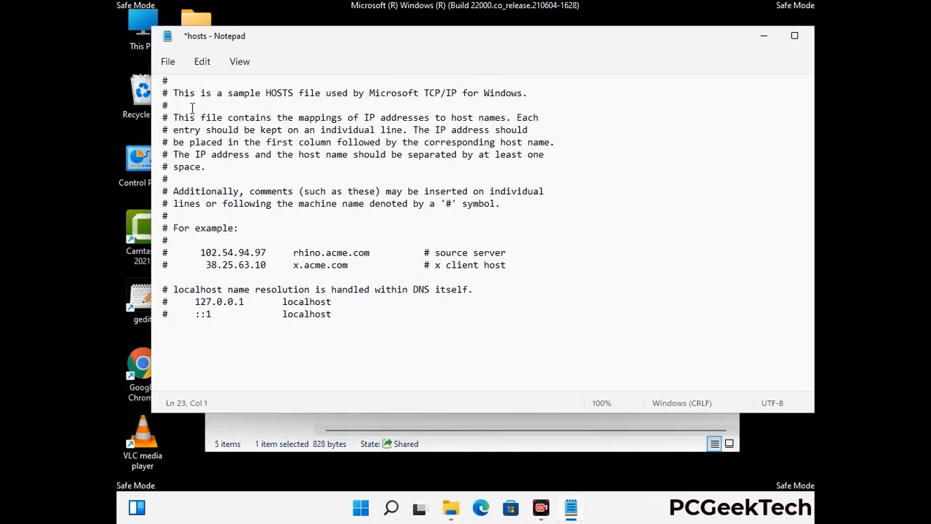
pyautogui.click(168, 62)
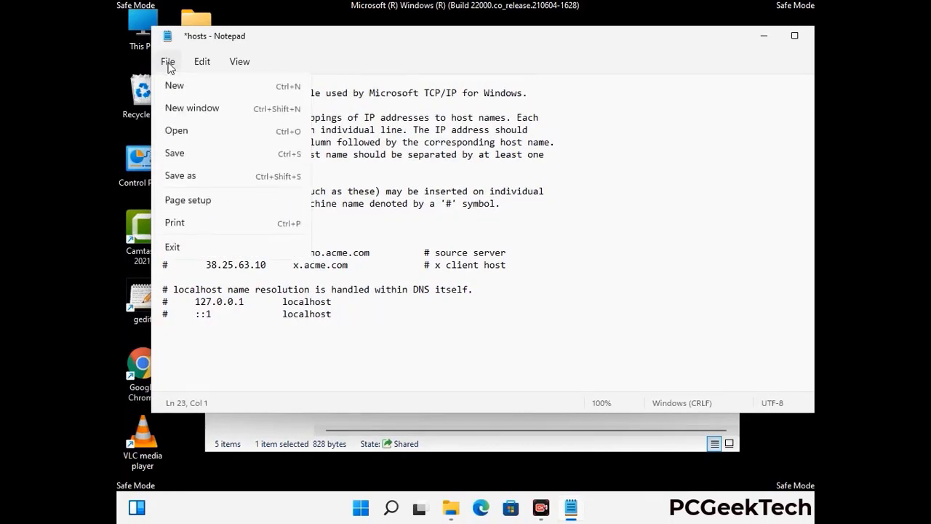
pyautogui.click(175, 154)
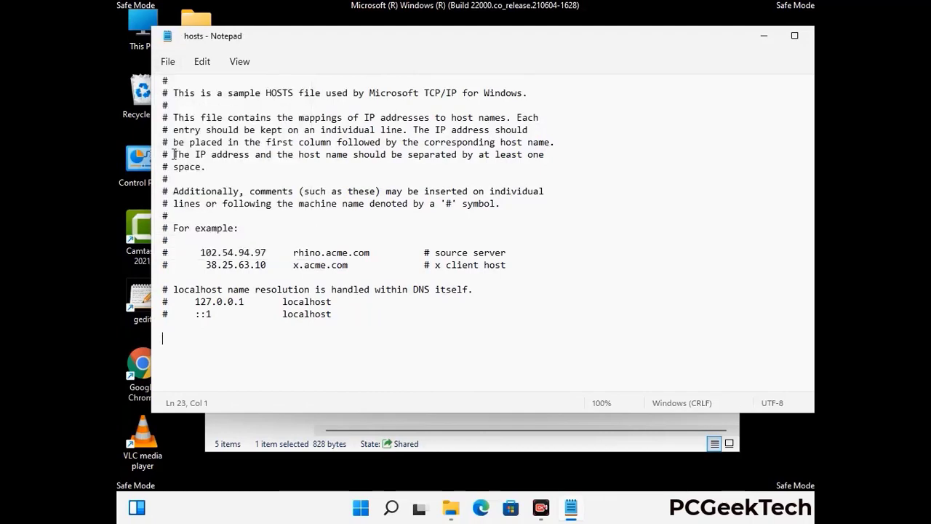
# Close the hosts file and the etc folder window.
pyautogui.moveTo(700, 40); pyautogui.dragTo(594, 41)
pyautogui.click(719, 42)
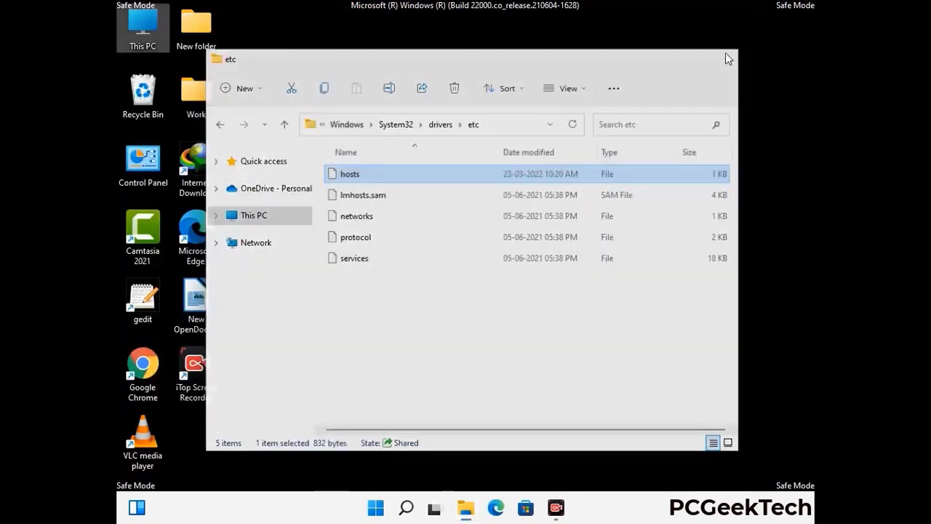
pyautogui.click(725, 52)
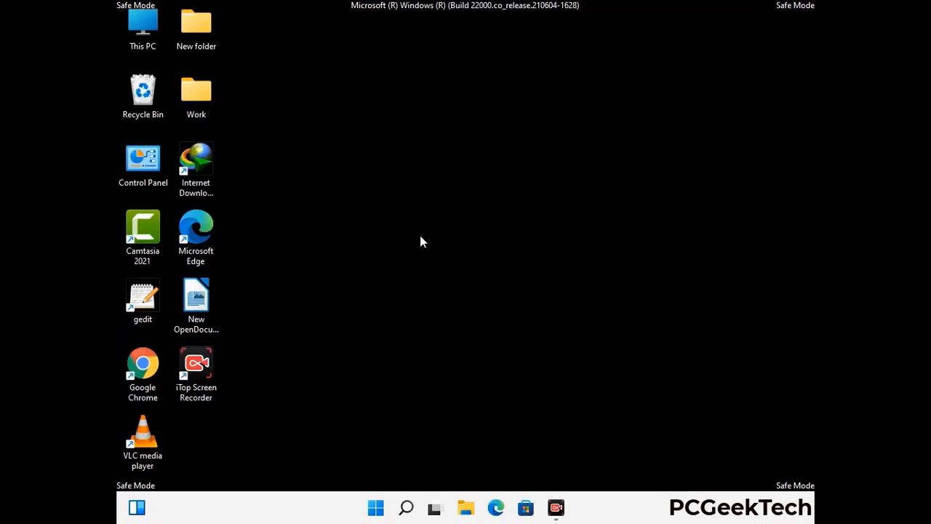
# Open the roaming application data folder by running %appdata% from the Run dialog.
pyautogui.press('super+r')
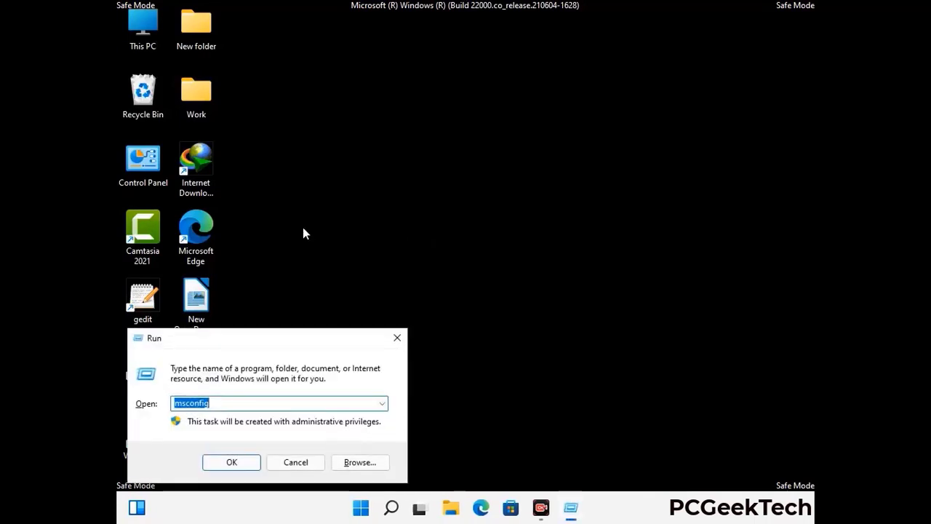
pyautogui.moveTo(268, 336); pyautogui.dragTo(434, 144)
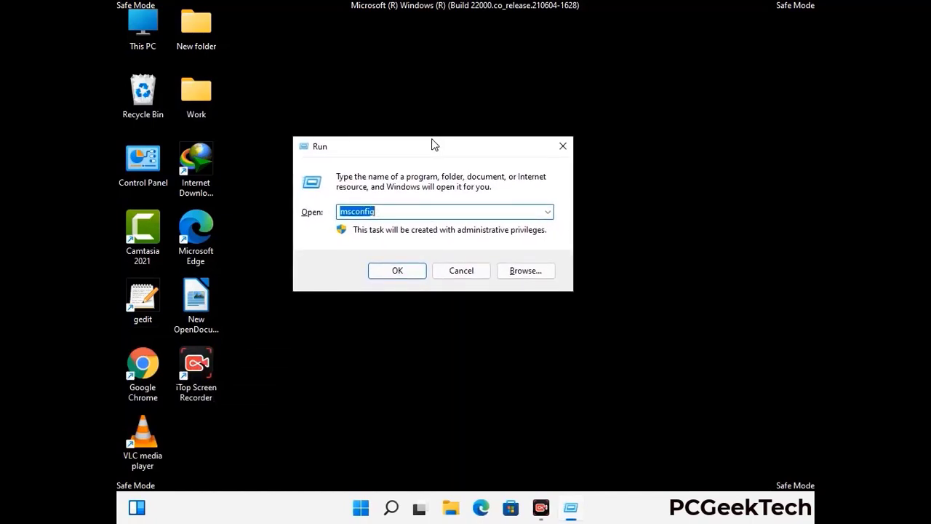
pyautogui.write('%')
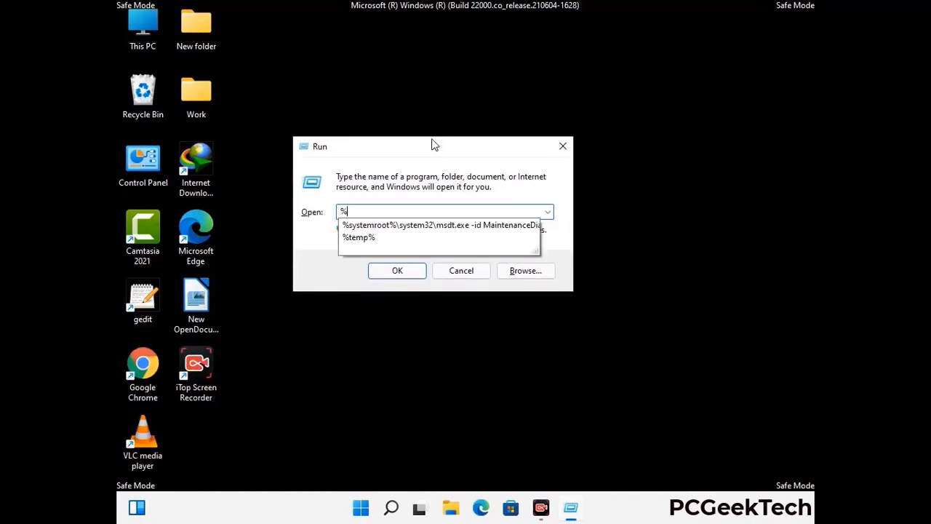
pyautogui.write('appd')
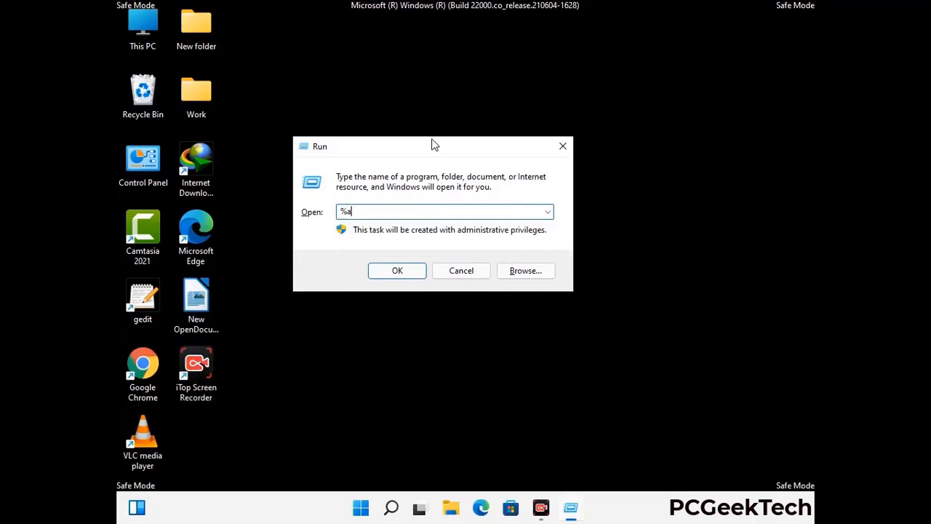
pyautogui.write('ata%')
pyautogui.press('Return')
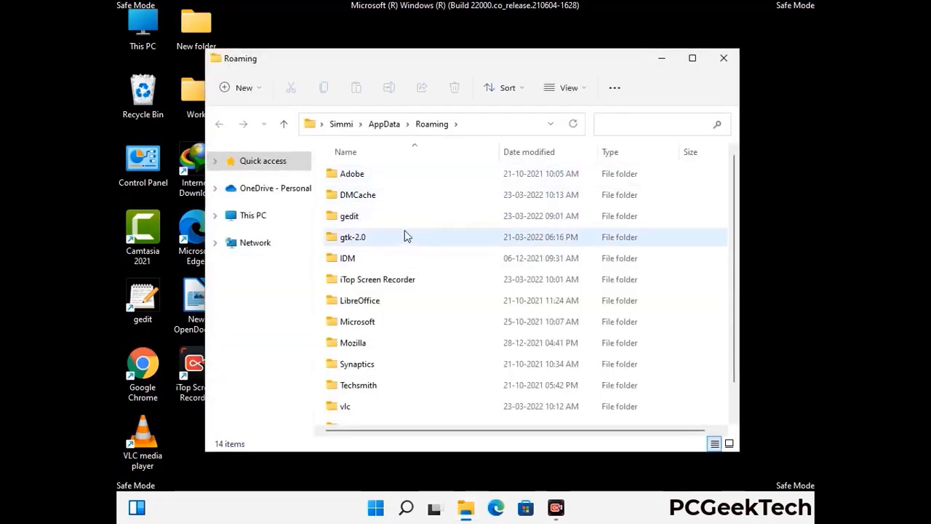
# Delete the Zoom folder from the Roaming application data folder and close the window.
pyautogui.scroll(-1, 437, 258)
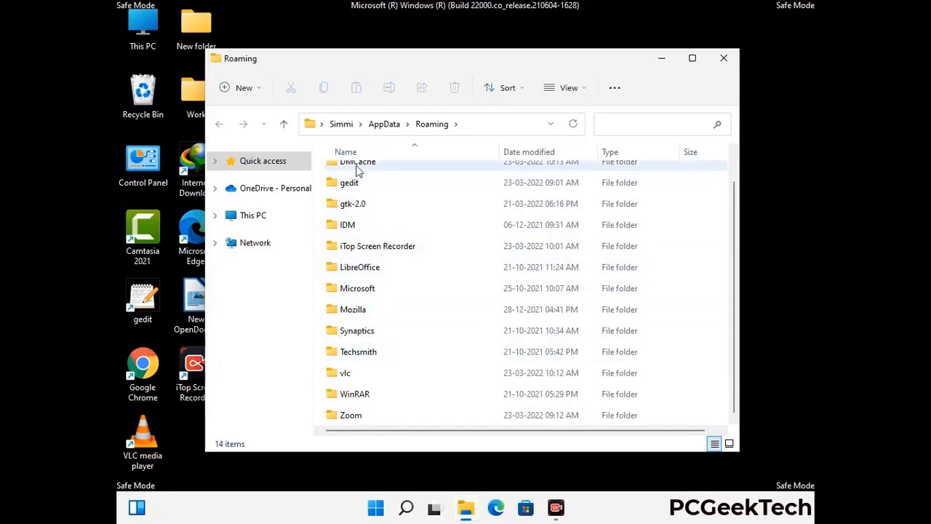
pyautogui.scroll(1, 385, 258)
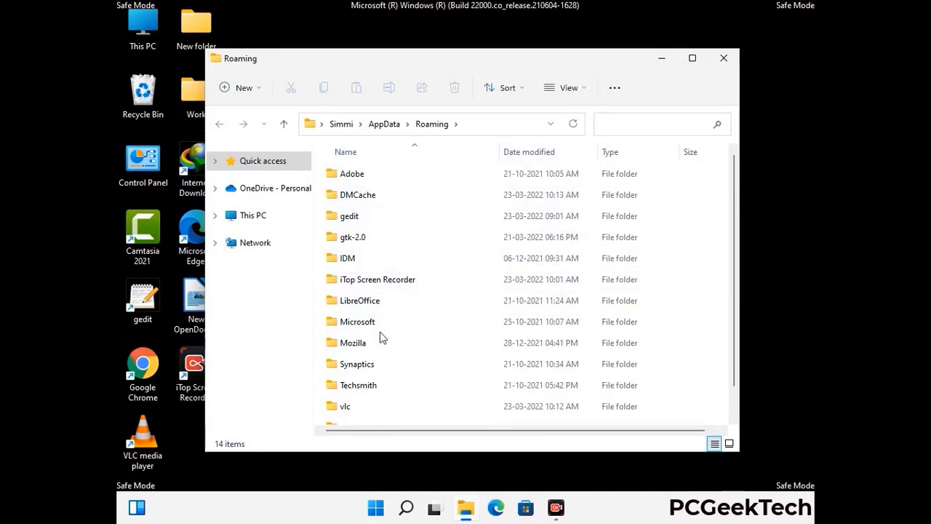
pyautogui.scroll(-1, 379, 334)
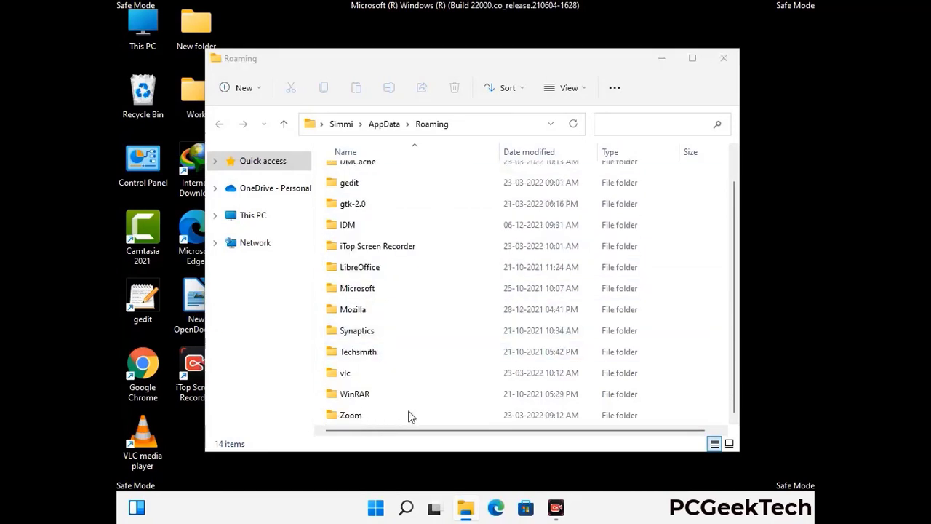
pyautogui.click(521, 413)
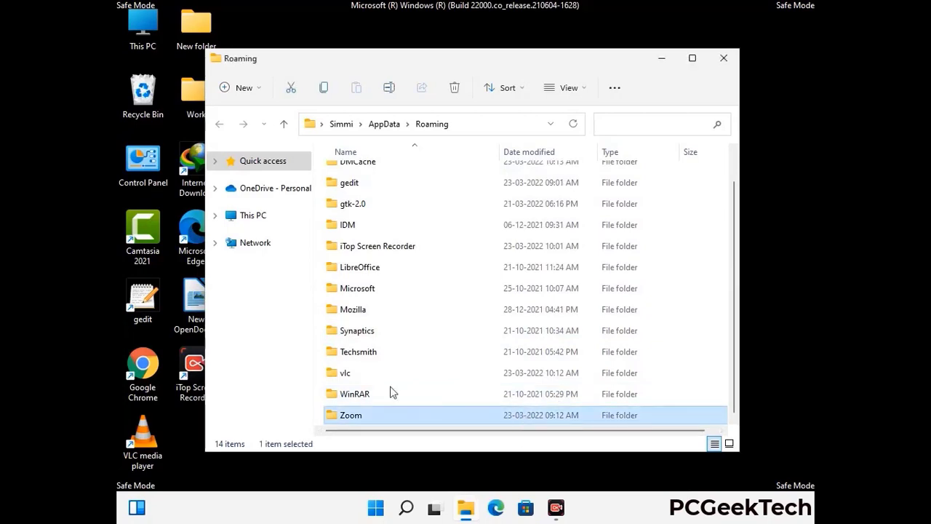
pyautogui.click(461, 92)
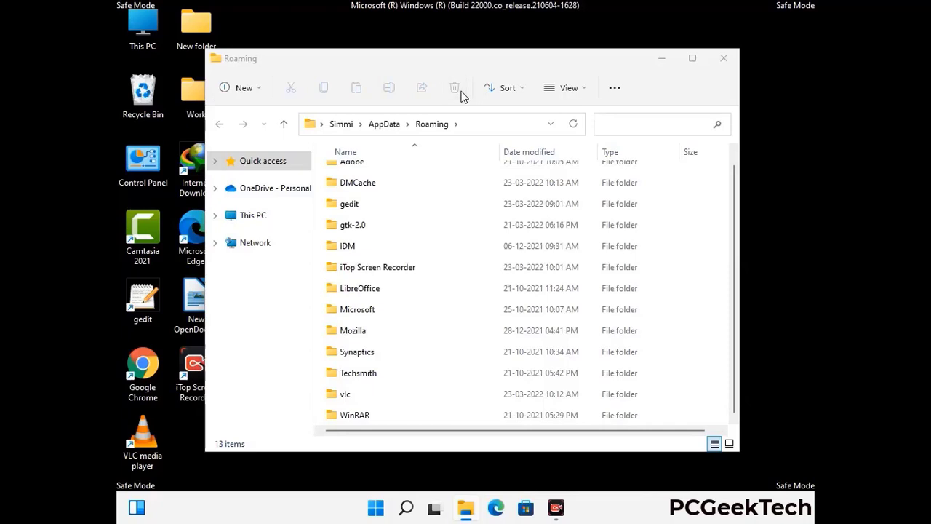
pyautogui.click(722, 64)
pyautogui.click(723, 62)
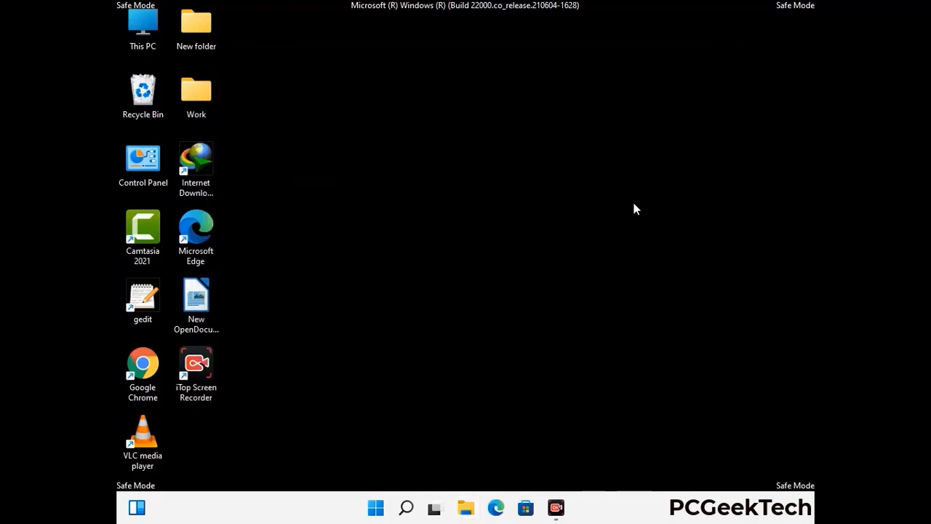
# Open the local application data folder by running %LocalAppData% from the Run dialog.
pyautogui.press('super+r')
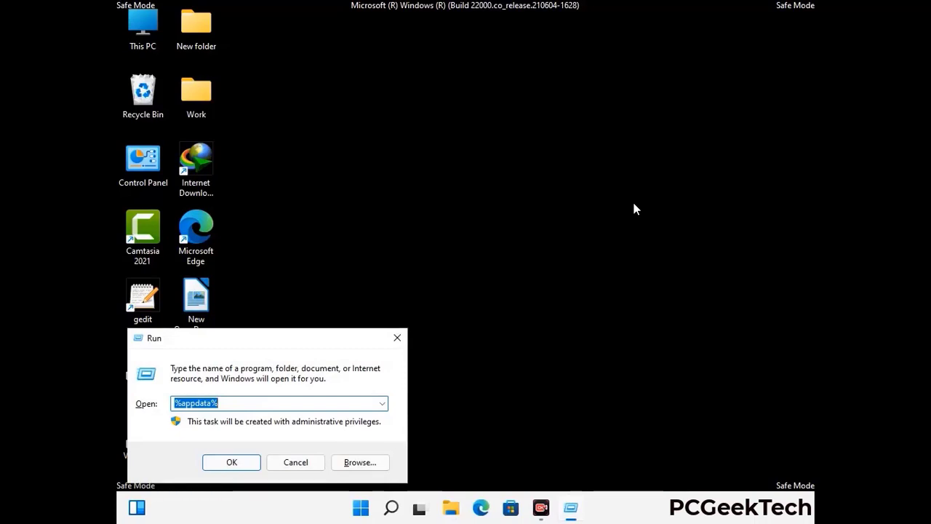
pyautogui.moveTo(293, 345); pyautogui.dragTo(488, 184)
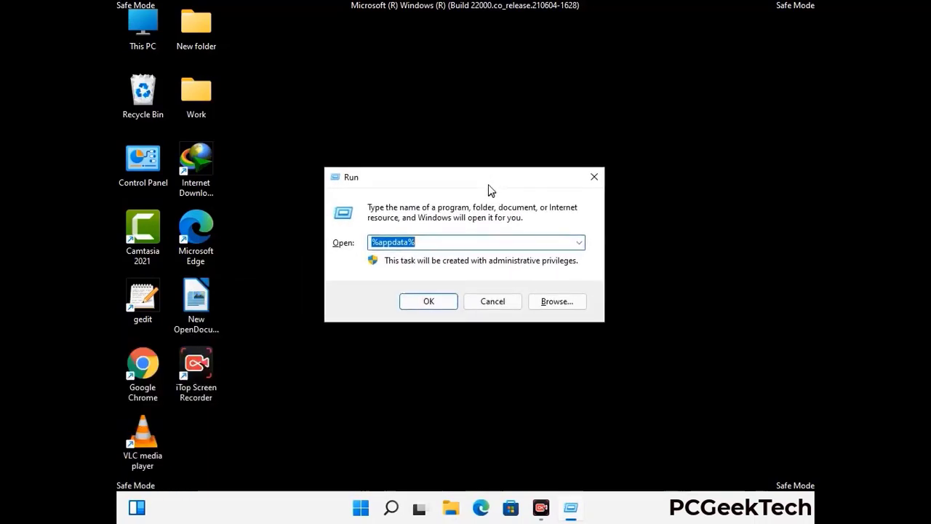
pyautogui.write('%Local')
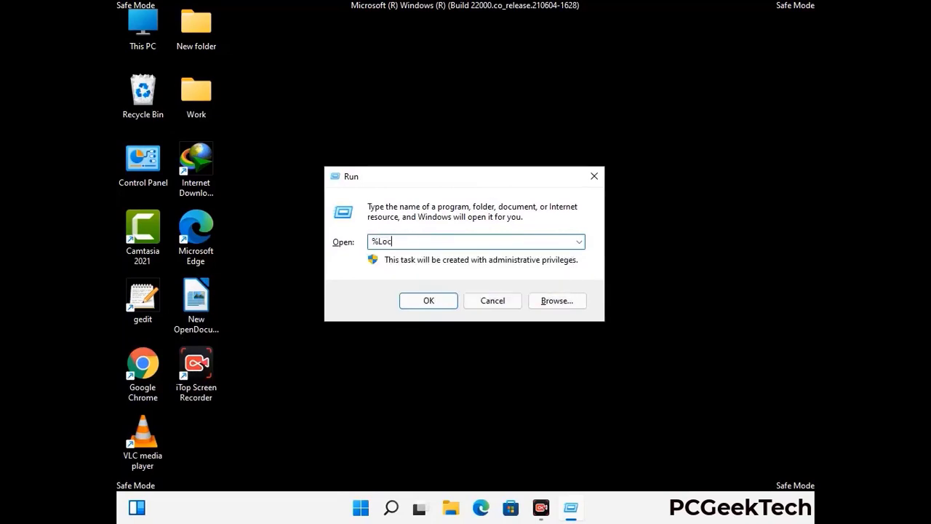
pyautogui.write('AppData%')
pyautogui.press('Return')
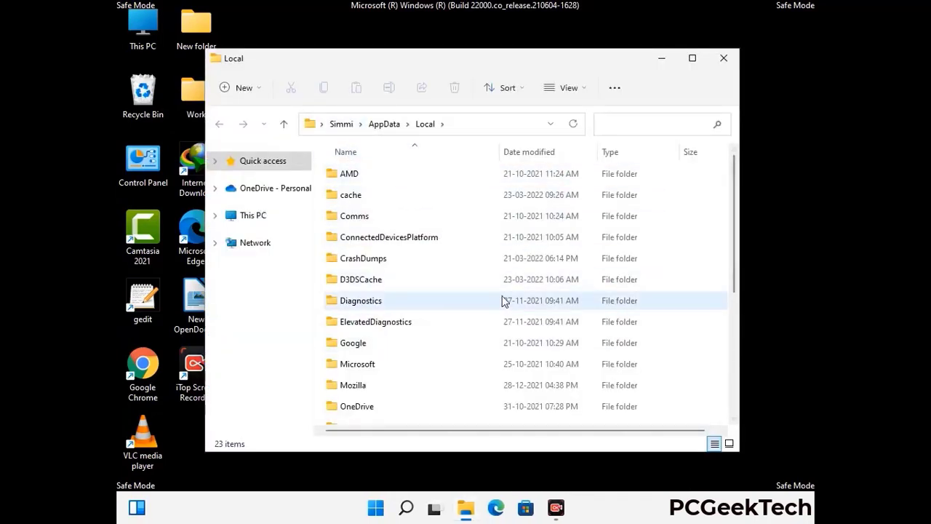
# Delete the Mozilla folder from the Local application data folder and close the window.
pyautogui.scroll(-1, 386, 291)
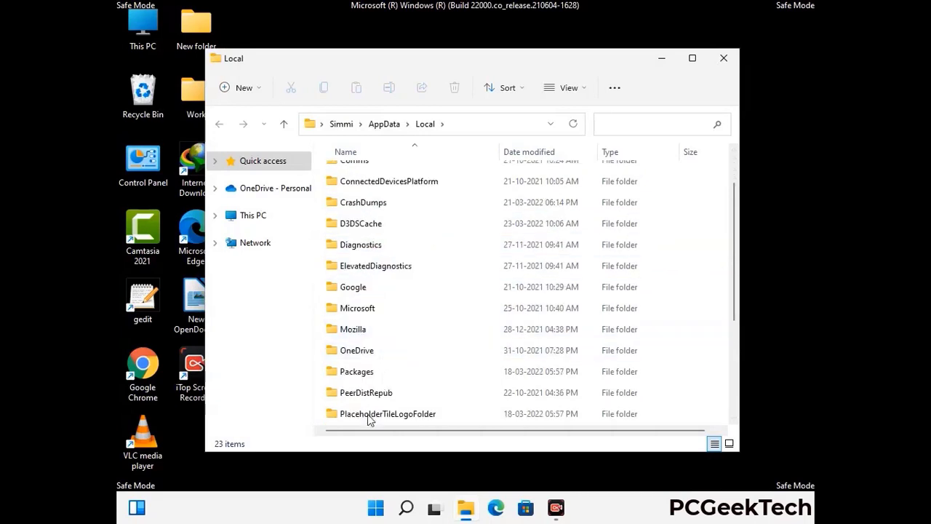
pyautogui.click(364, 331)
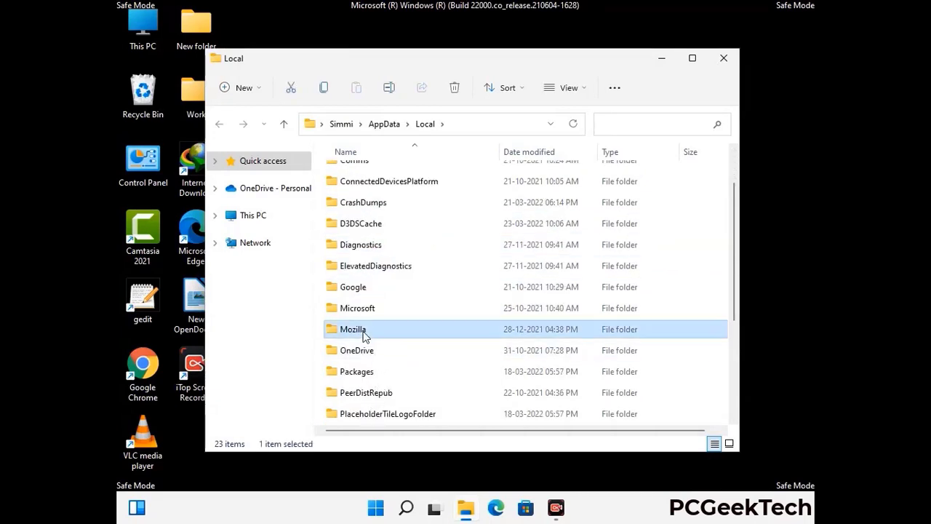
pyautogui.click(453, 95)
pyautogui.click(454, 89)
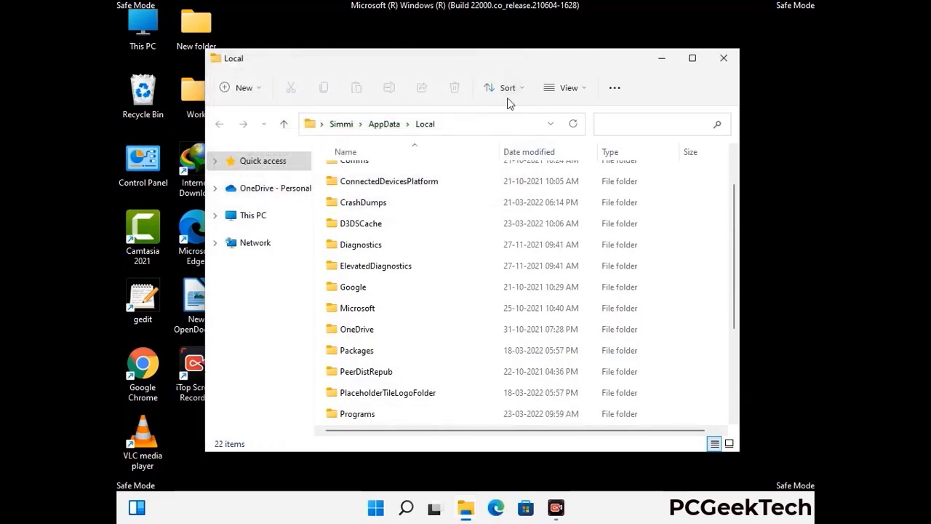
pyautogui.click(724, 66)
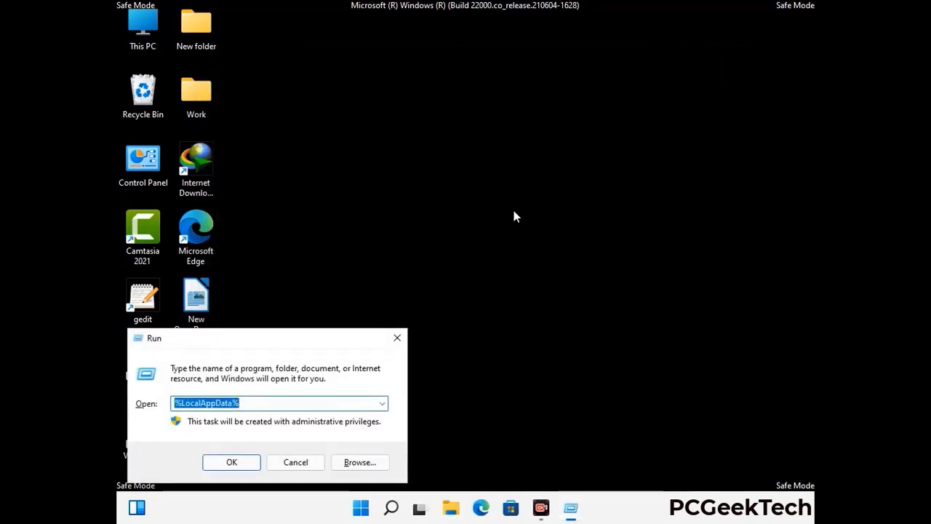
# Open the ProgramData folder by running %ProgramData% from the Run dialog.
pyautogui.moveTo(241, 347); pyautogui.dragTo(426, 193)
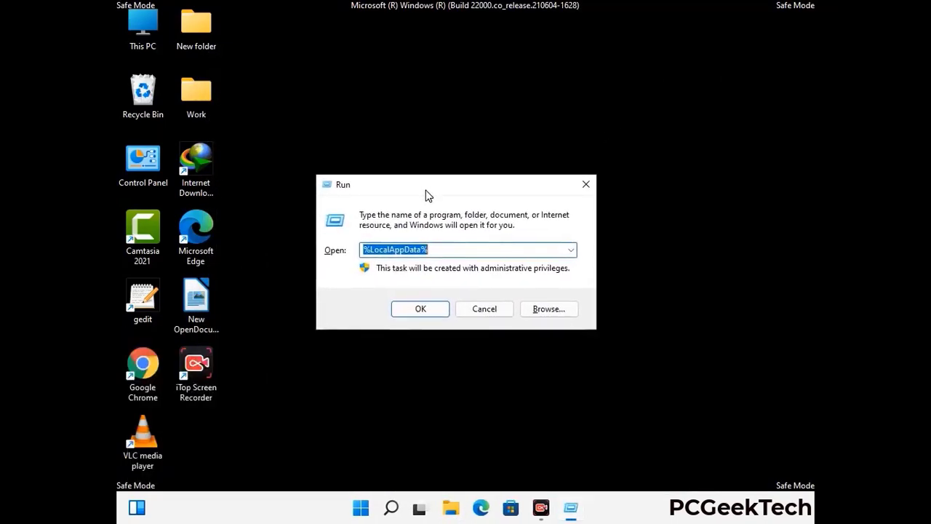
pyautogui.write('%')
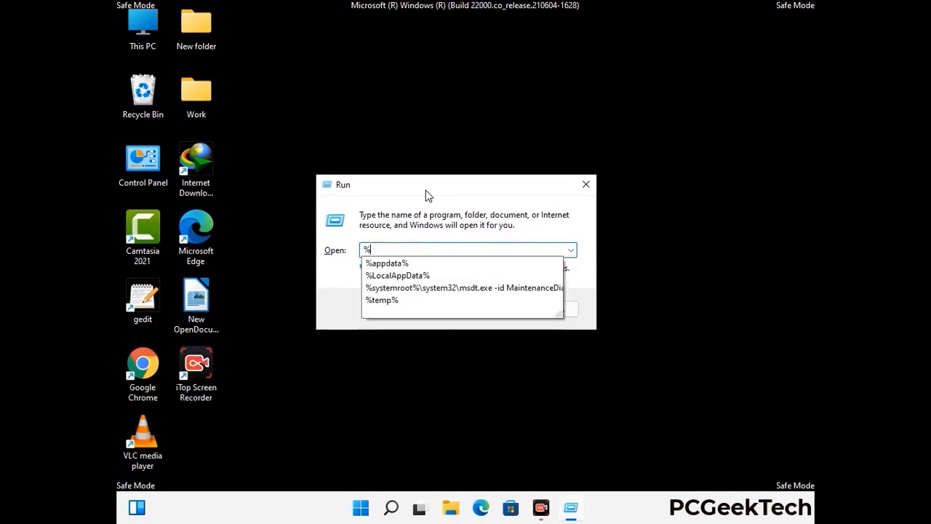
pyautogui.write('Pro')
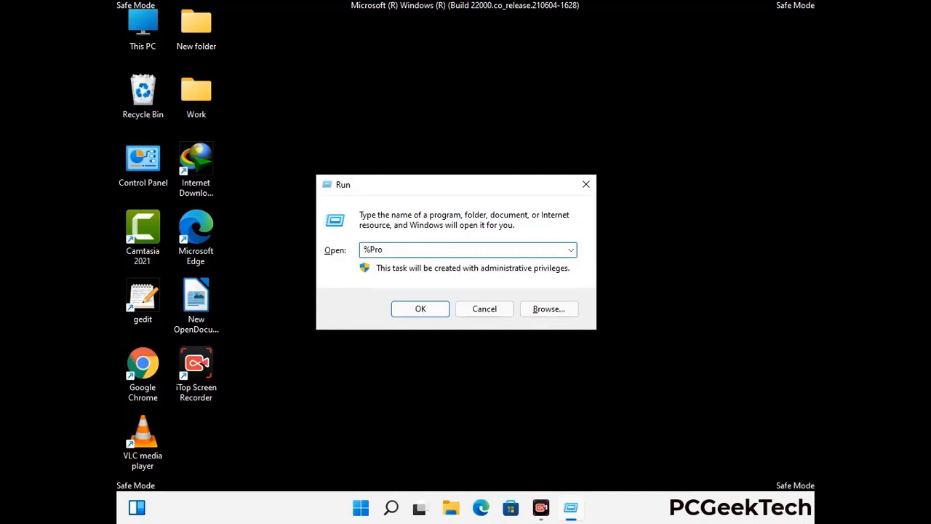
pyautogui.write('gramData%')
pyautogui.press('Return')
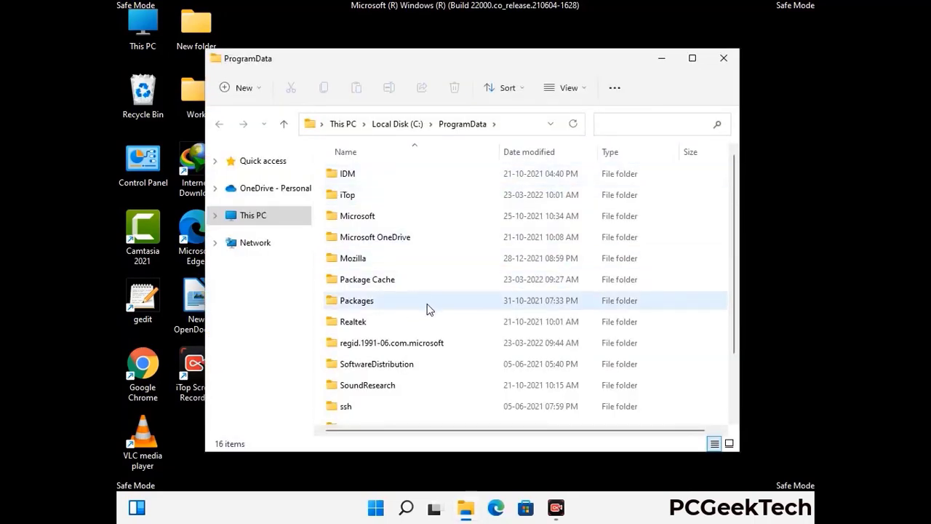
# Delete the Mozilla folder from the ProgramData folder and close the window.
pyautogui.scroll(-1, 426, 307)
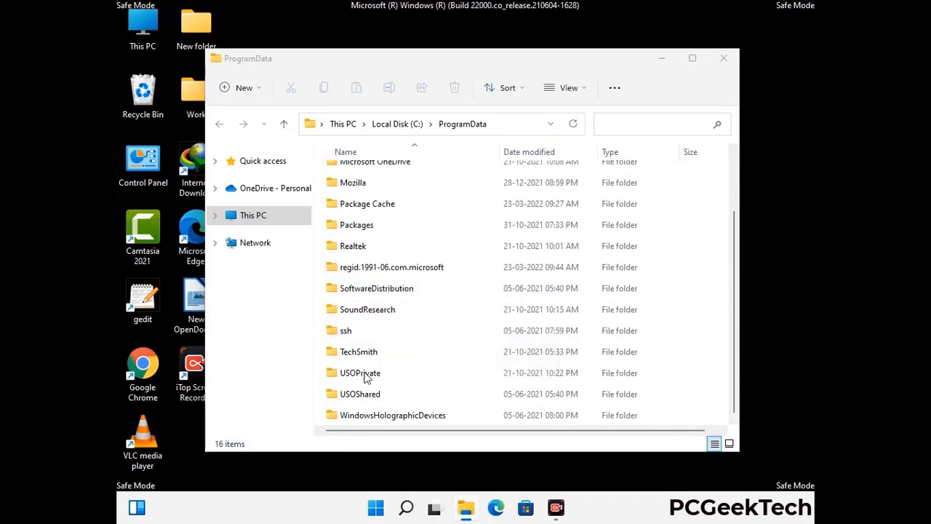
pyautogui.click(364, 183)
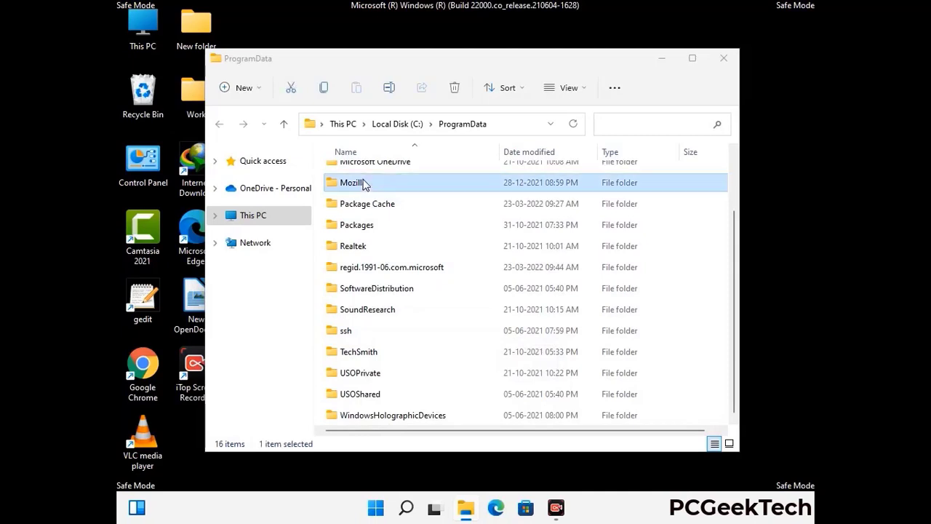
pyautogui.click(459, 88)
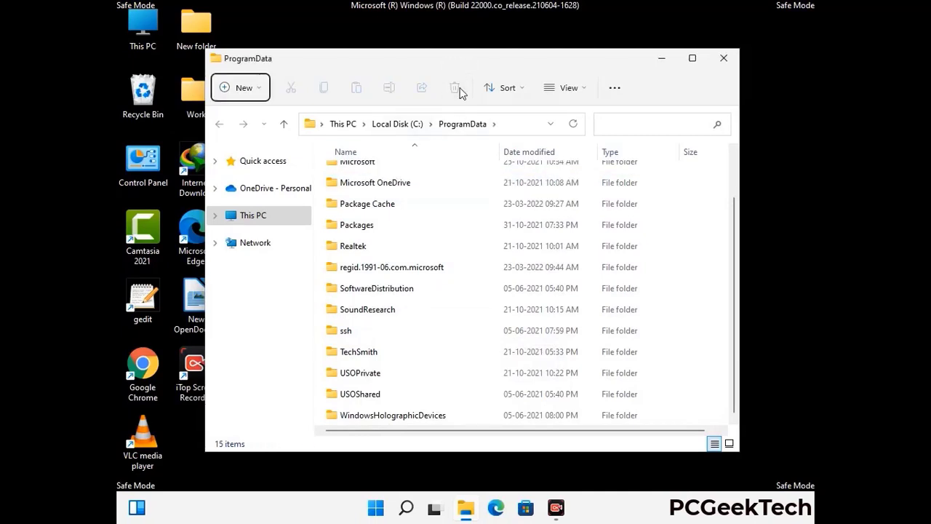
pyautogui.scroll(1, 478, 302)
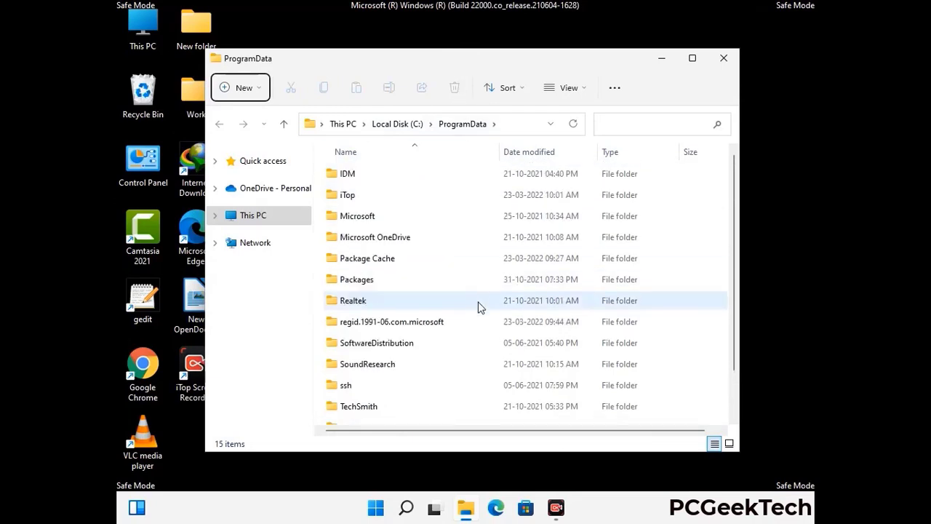
pyautogui.click(727, 58)
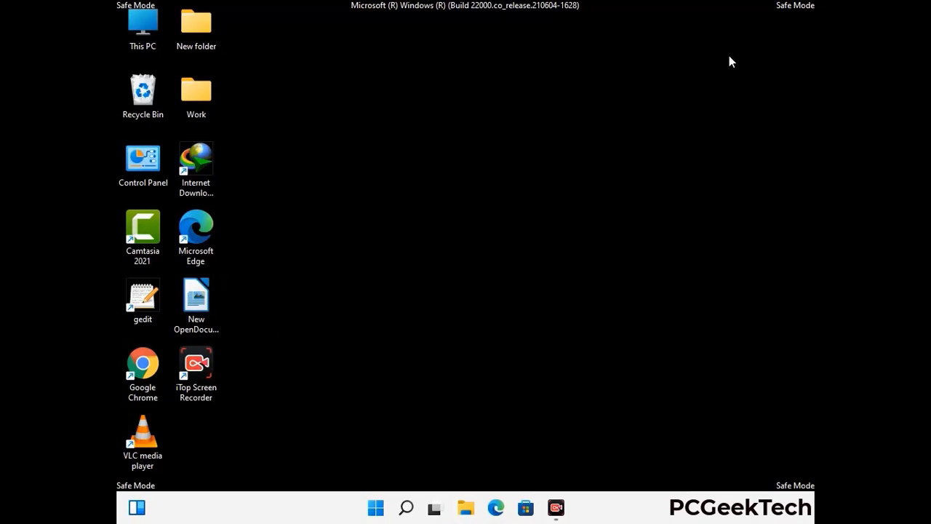
# Open the Windows system folder by running %WinDir% from the Run dialog.
pyautogui.press('super+r')
pyautogui.moveTo(304, 339); pyautogui.dragTo(486, 188)
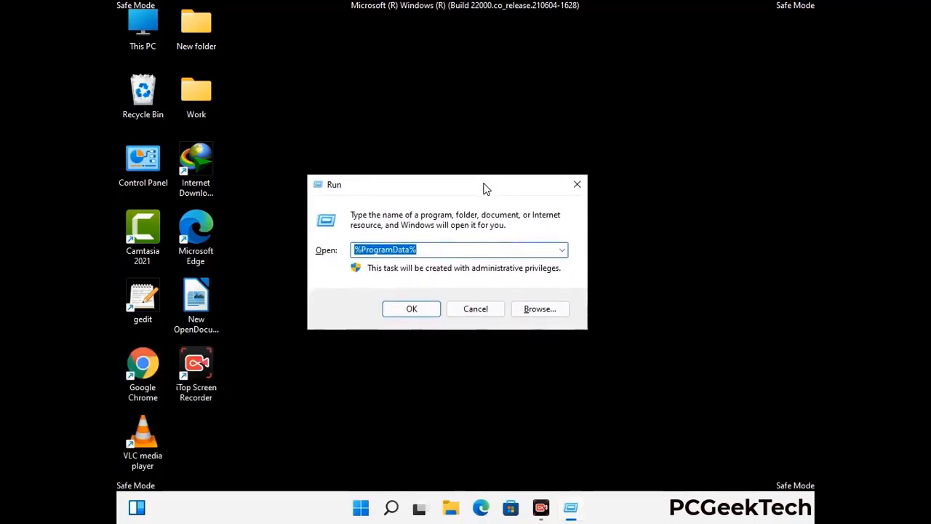
pyautogui.write('%Win')
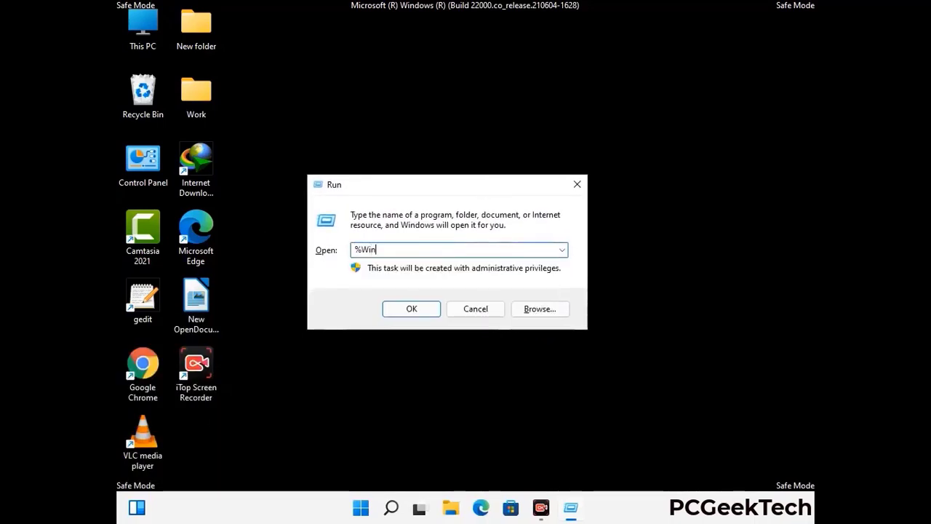
pyautogui.write('Dir%')
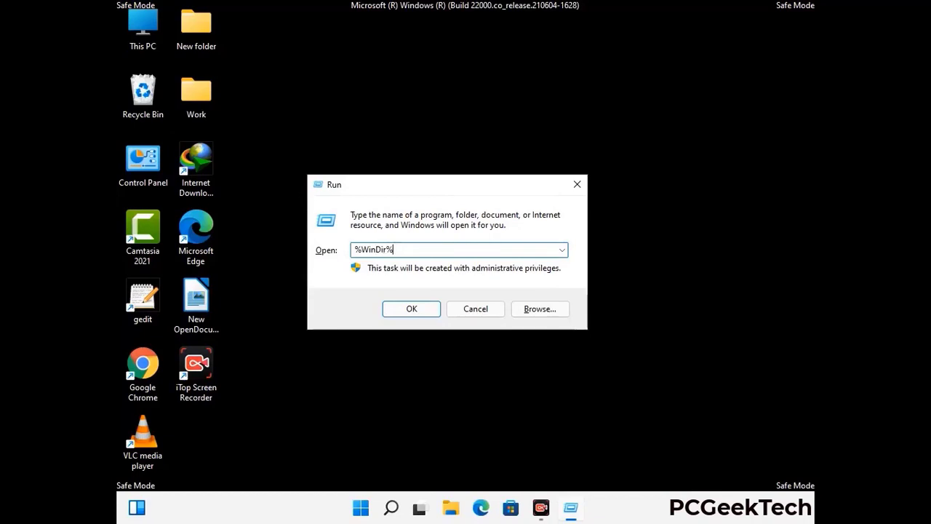
pyautogui.press('Return')
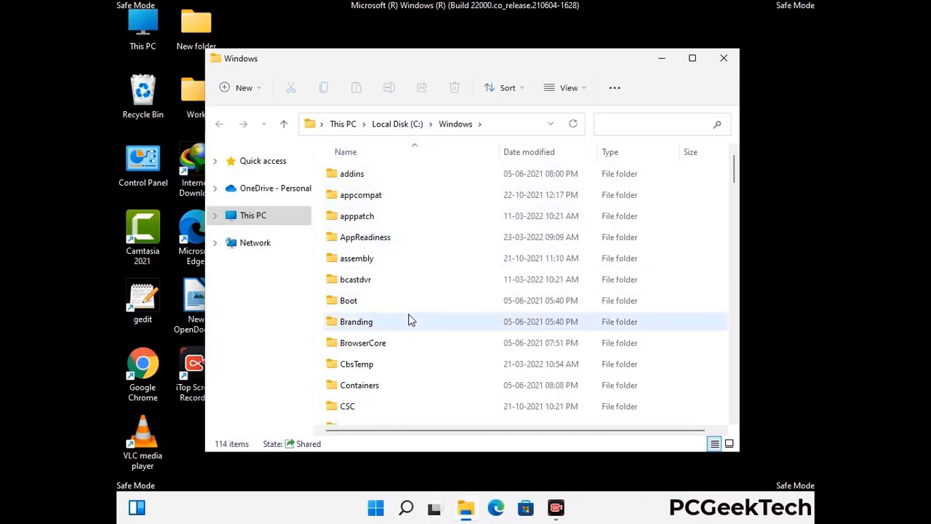
# Examine the folders and files in the Windows folder for suspicious or unwanted items.
pyautogui.scroll(-1, 408, 320)
pyautogui.scroll(-2, 408, 321)
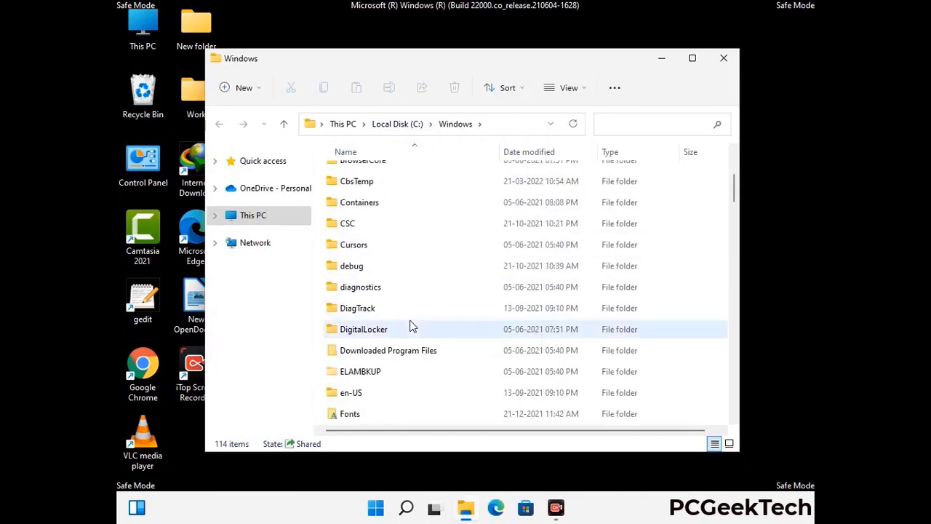
pyautogui.scroll(-1, 410, 326)
pyautogui.scroll(-5, 410, 327)
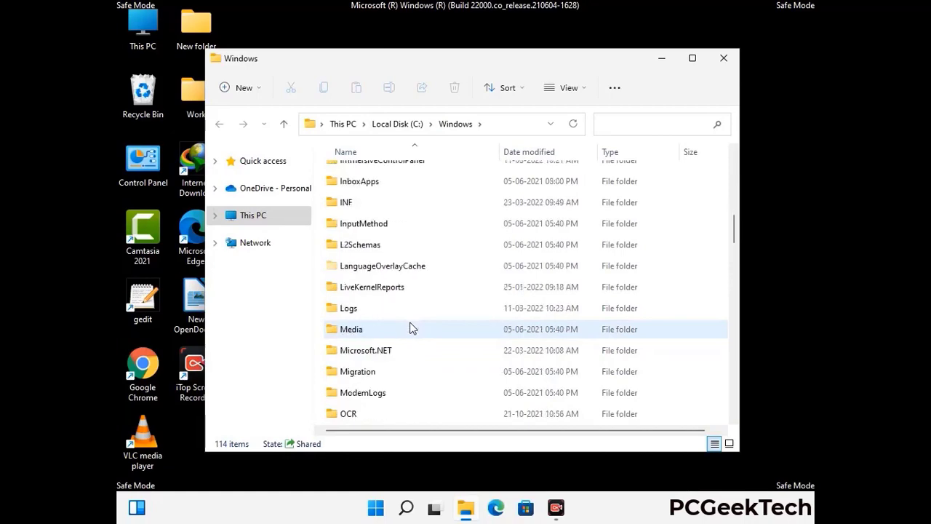
pyautogui.scroll(-1, 409, 329)
pyautogui.scroll(-8, 410, 329)
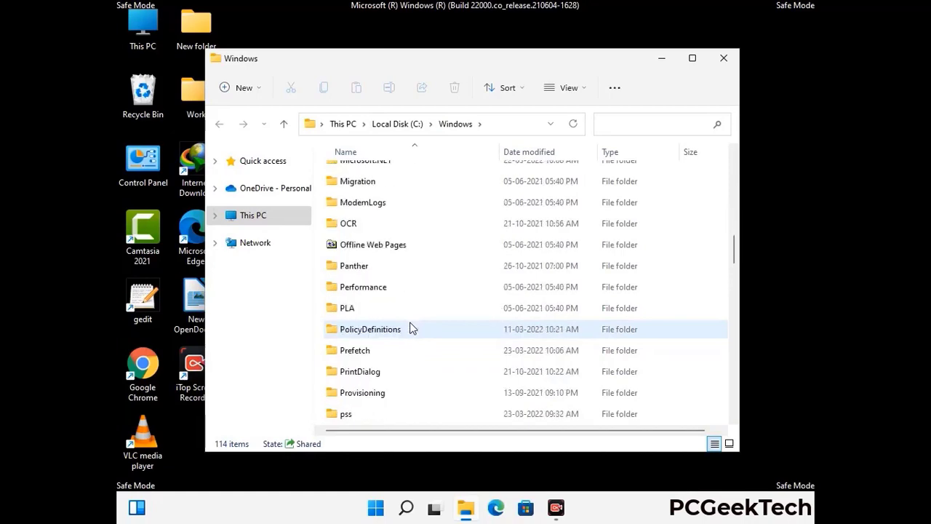
pyautogui.scroll(-6, 409, 329)
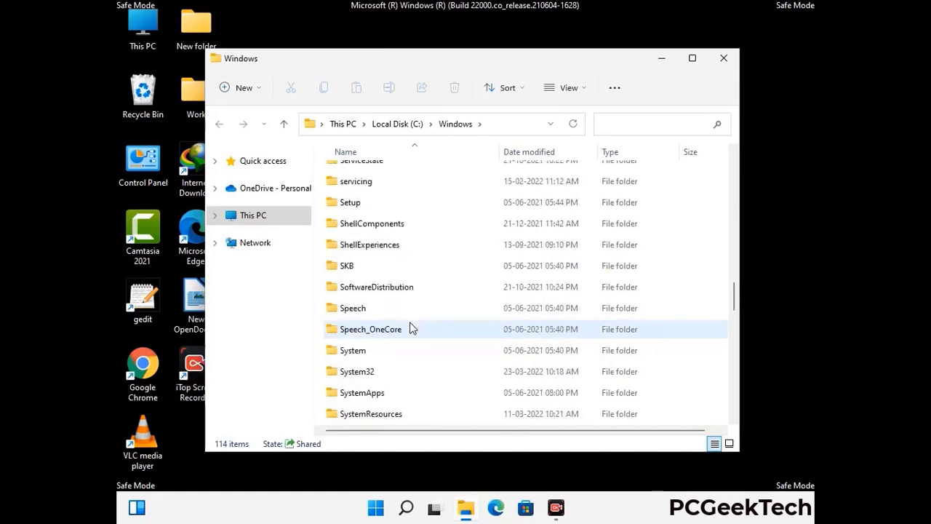
pyautogui.scroll(-2, 409, 329)
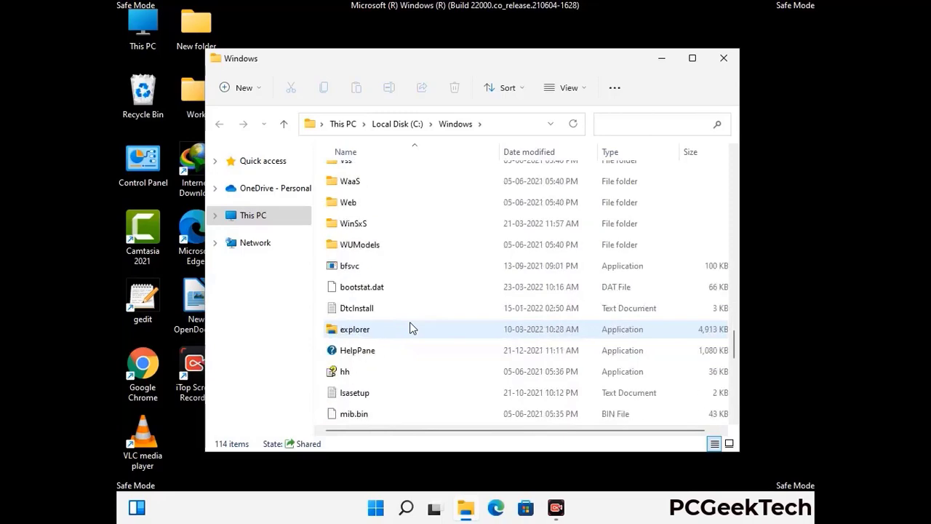
pyautogui.scroll(-7, 409, 329)
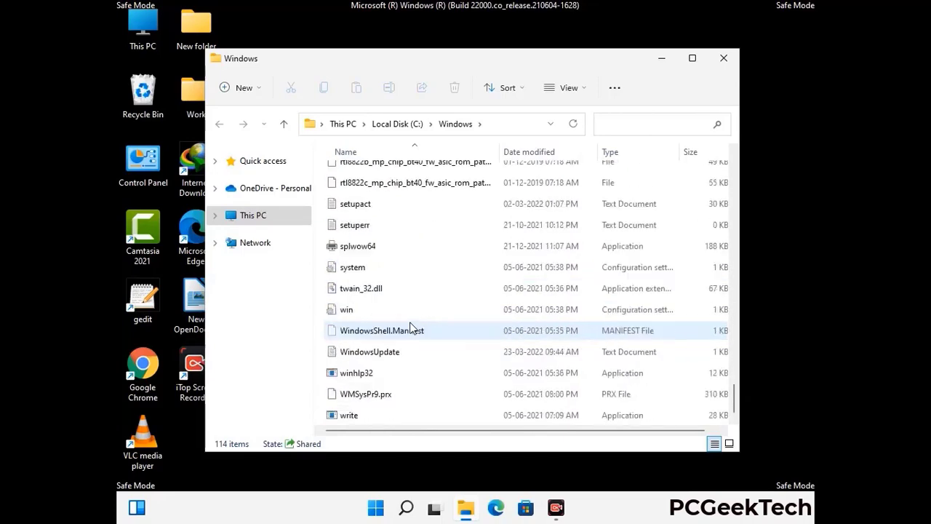
pyautogui.scroll(9, 409, 329)
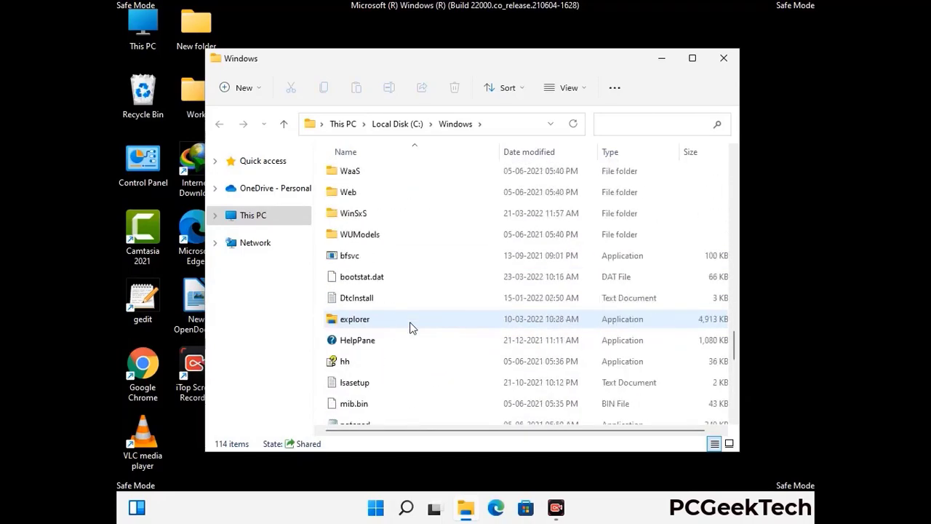
pyautogui.scroll(4, 410, 329)
pyautogui.scroll(3, 409, 329)
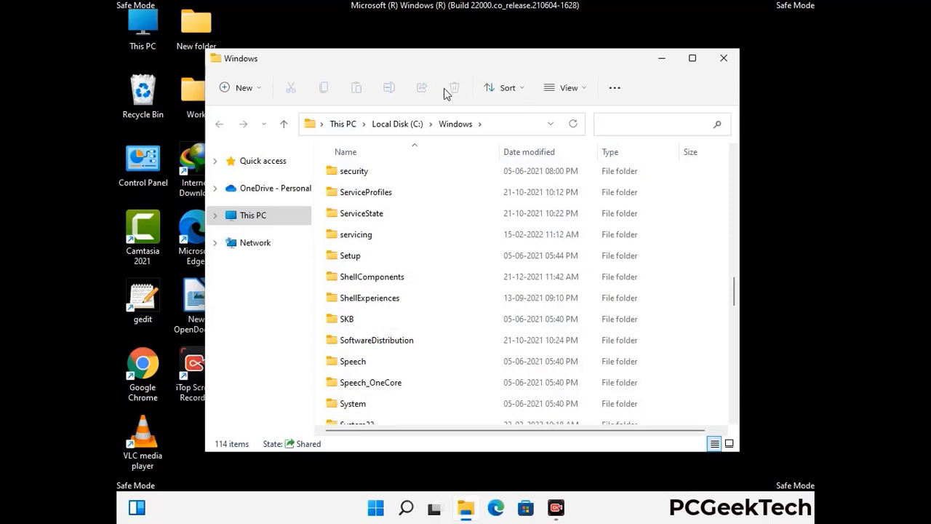
# Close the Windows folder and open the user's temporary files folder by running %temp% from the Run dialog.
pyautogui.click(729, 61)
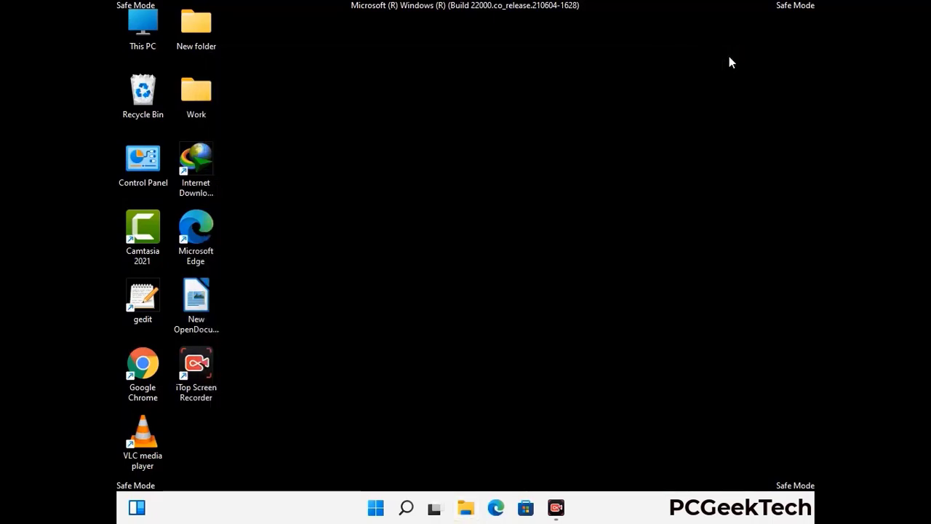
pyautogui.press('super+r')
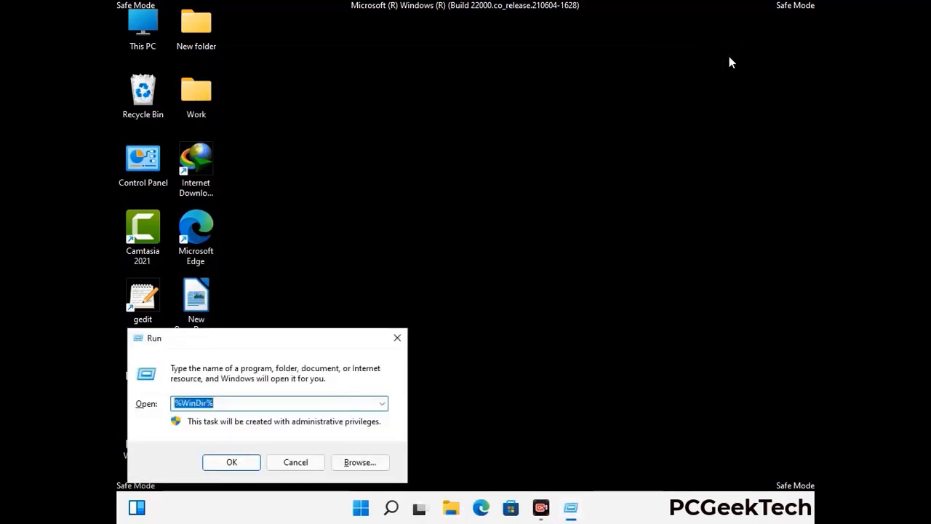
pyautogui.moveTo(308, 338); pyautogui.dragTo(529, 125)
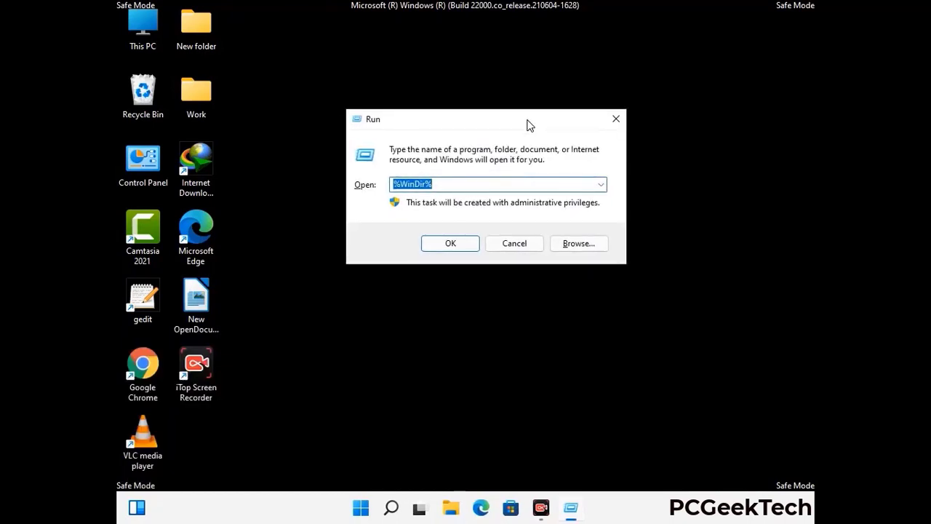
pyautogui.write('%temp')
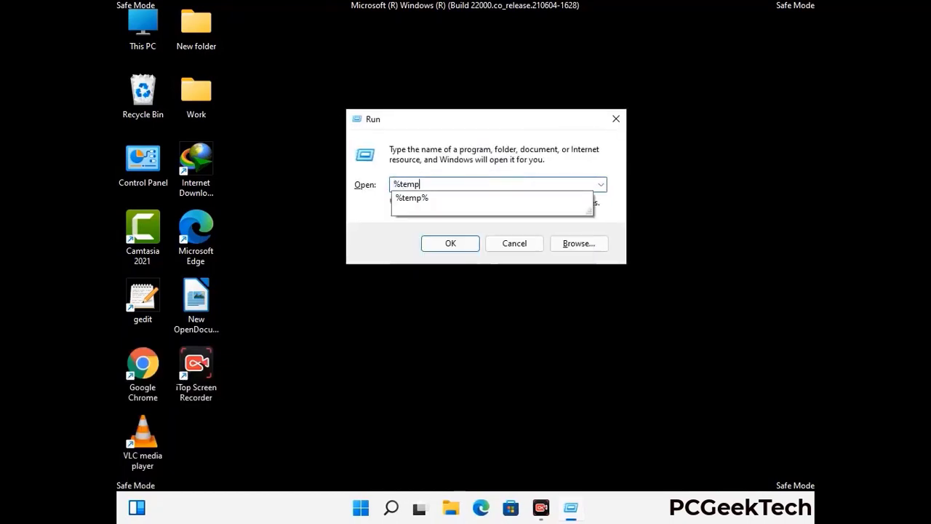
pyautogui.write('%')
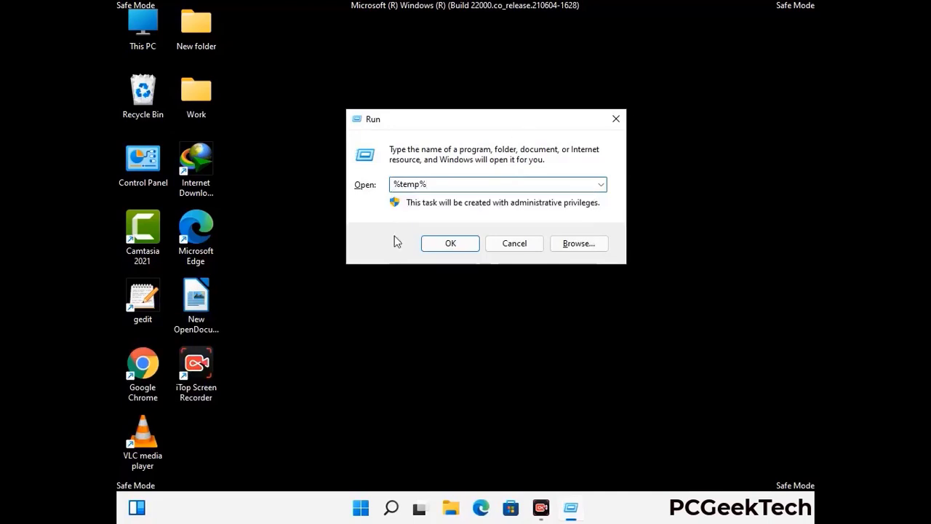
pyautogui.click(464, 242)
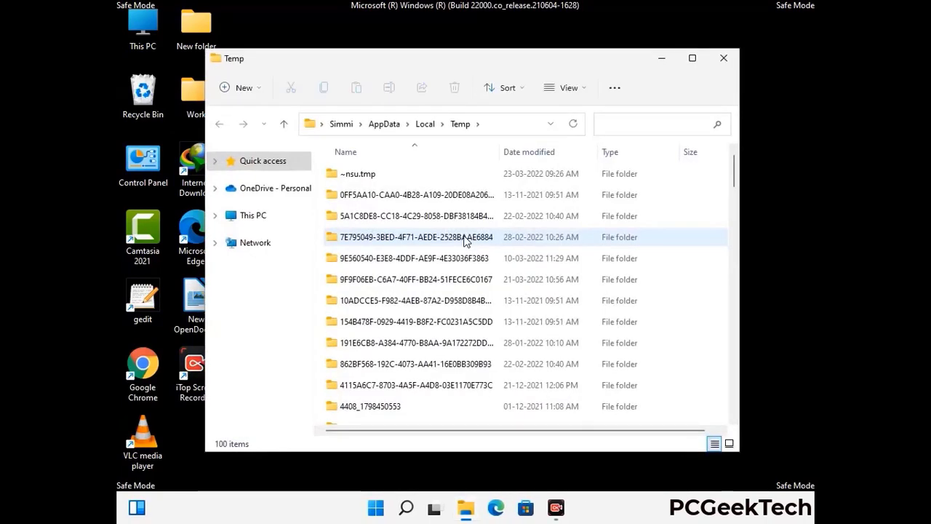
# Delete all files and folders in the Temp folder and close its window.
pyautogui.click(422, 282)
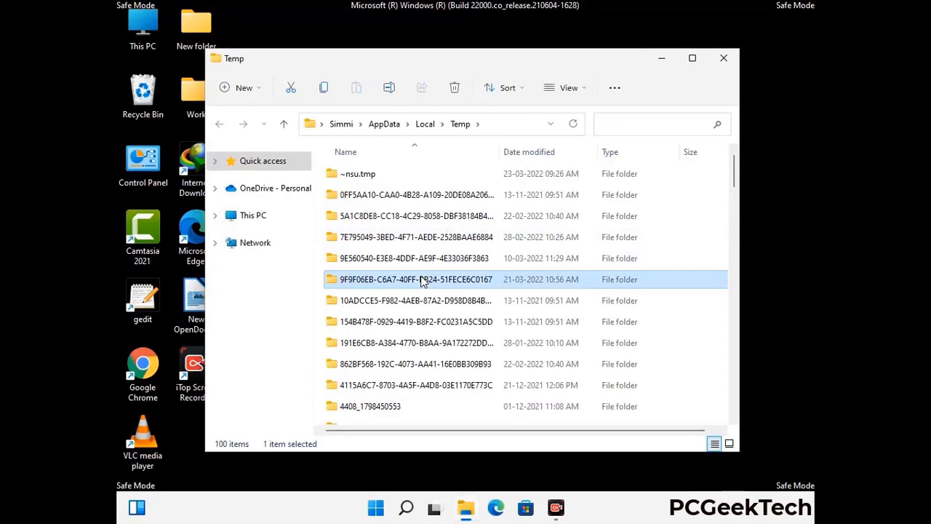
pyautogui.hotkey('ctrl', 'a')
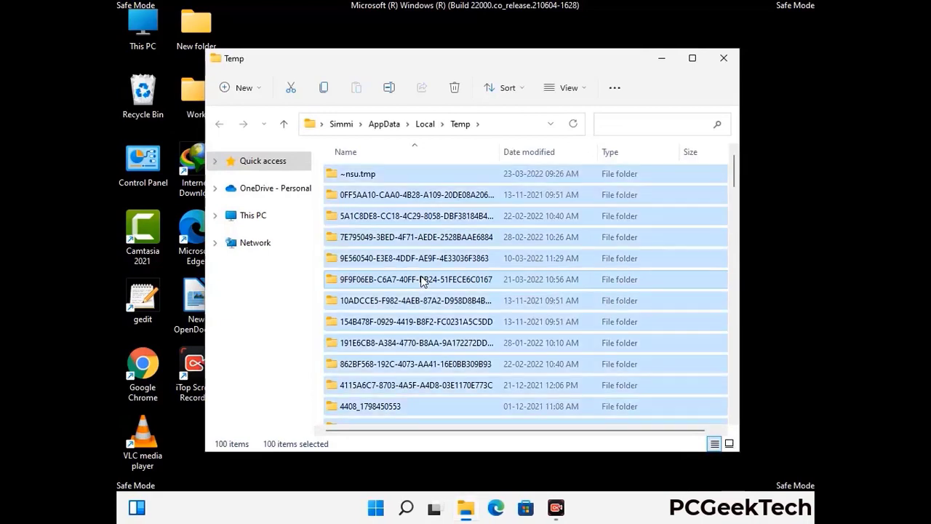
pyautogui.click(456, 88)
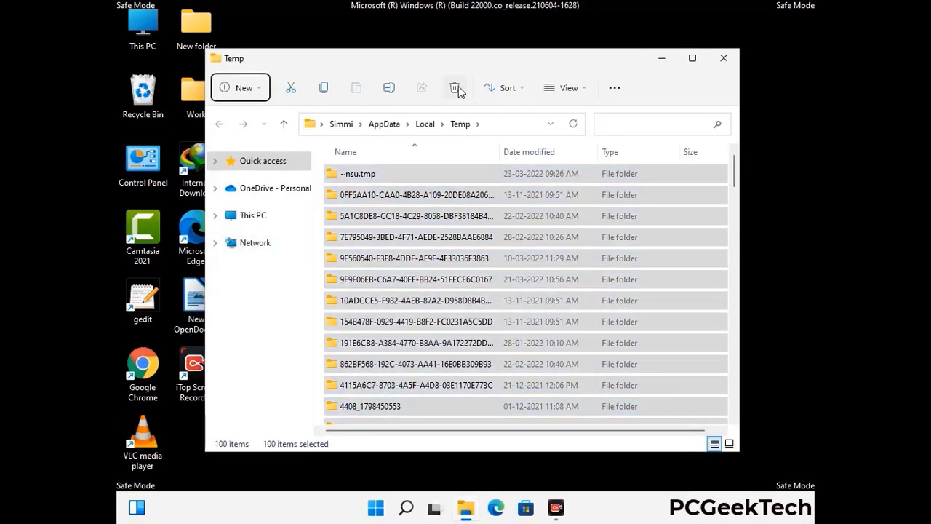
pyautogui.click(724, 58)
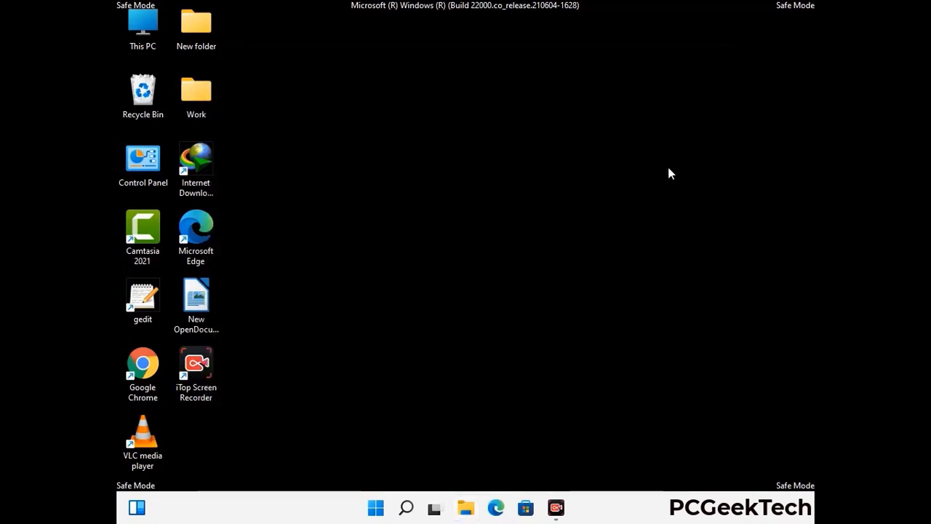
# Open the Registry Editor by running regedit from the Run dialog.
pyautogui.press('super+r')
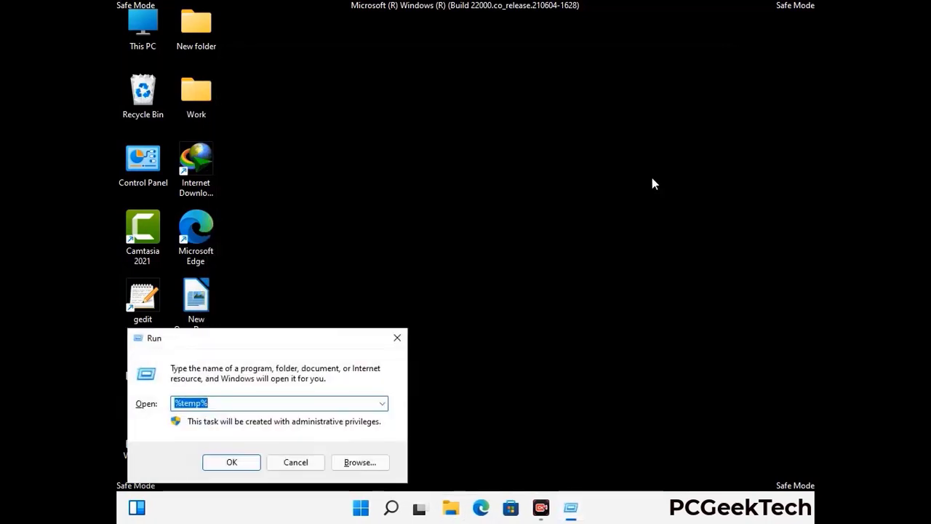
pyautogui.moveTo(324, 337); pyautogui.dragTo(531, 135)
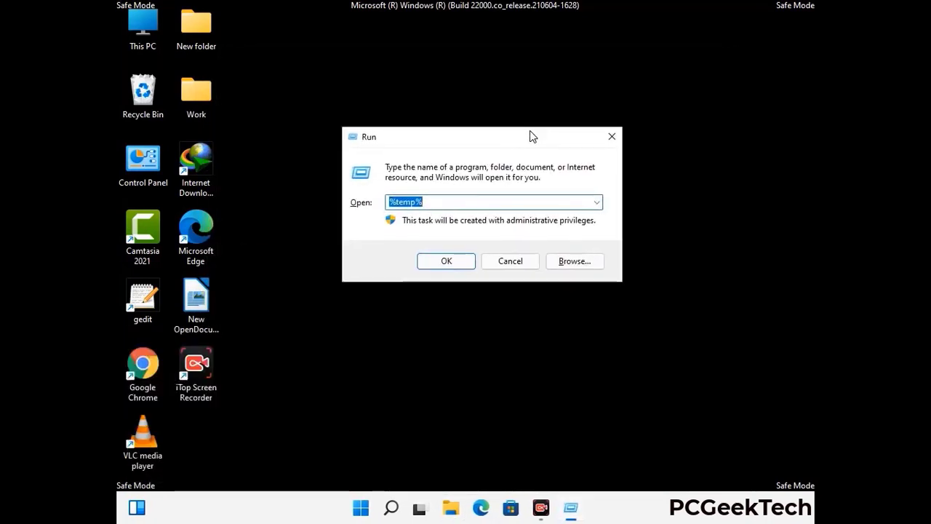
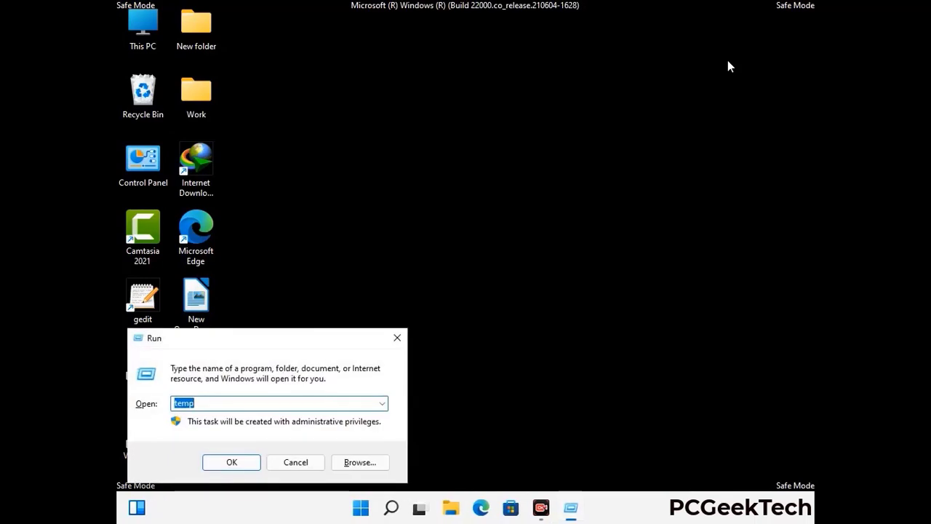
pyautogui.moveTo(287, 342); pyautogui.dragTo(484, 117)
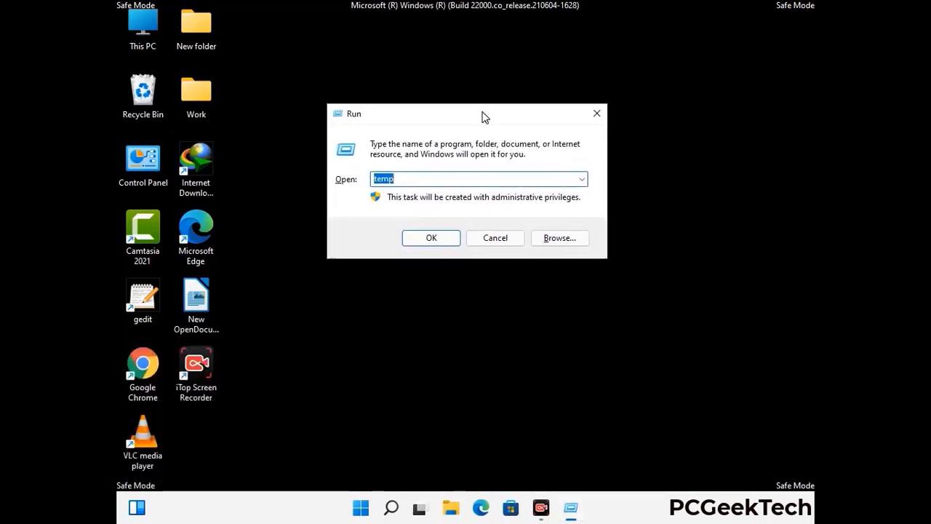
pyautogui.write('regedit')
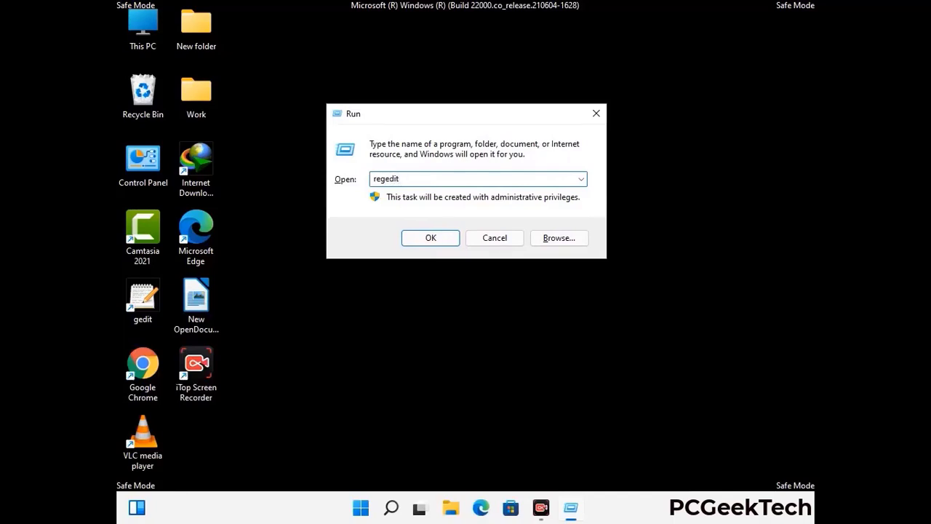
pyautogui.press('Return')
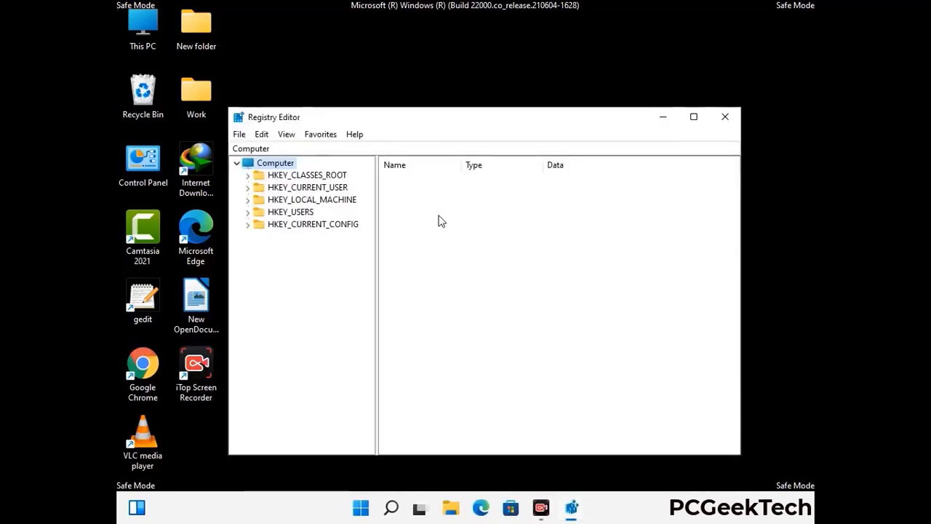
# Expand the registry tree down to HKEY_CURRENT_USER\Software\Microsoft.
pyautogui.click(312, 199)
pyautogui.click(248, 187)
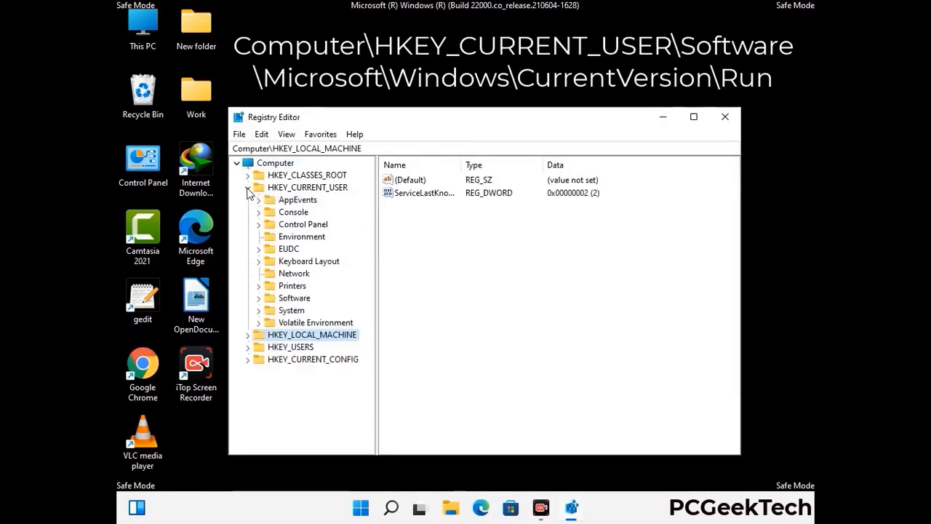
pyautogui.click(291, 299)
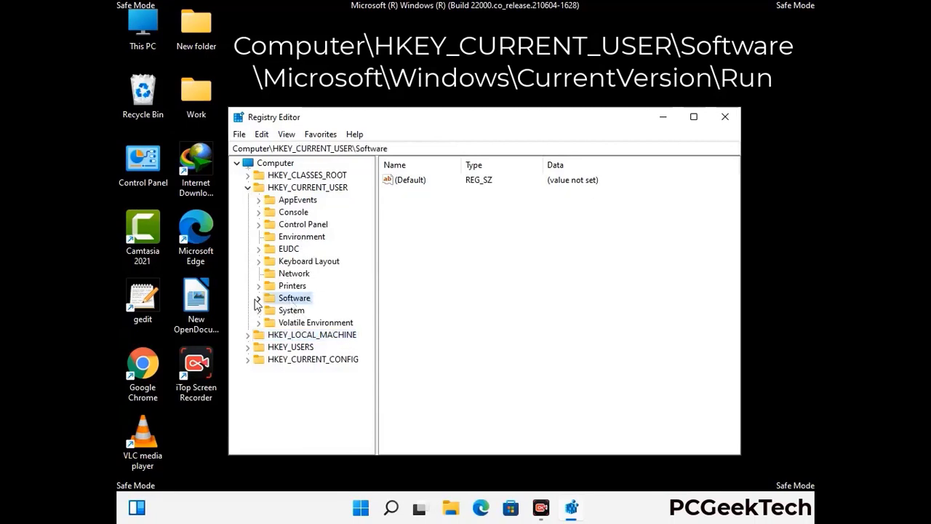
pyautogui.click(258, 299)
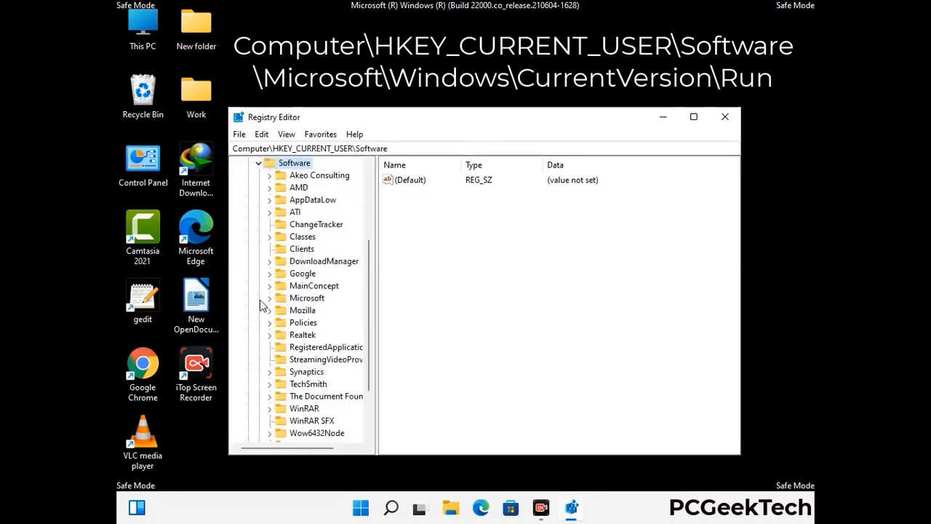
pyautogui.click(304, 299)
pyautogui.click(269, 298)
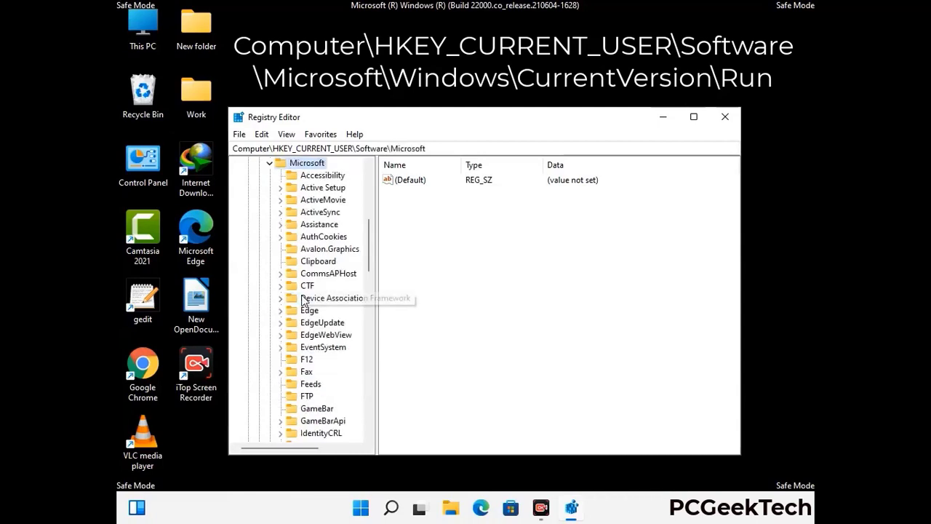
# Expand the Windows key under Microsoft and its CurrentVersion subkey.
pyautogui.scroll(-4, 339, 318)
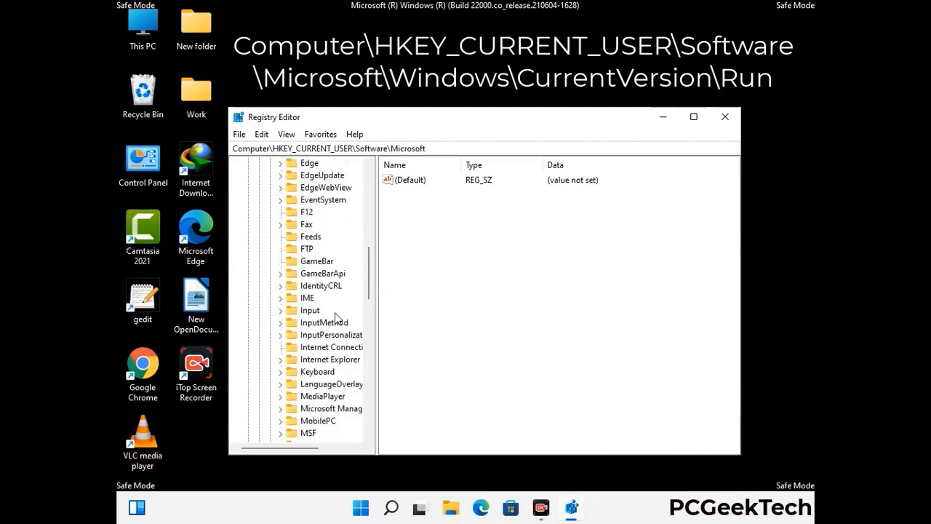
pyautogui.scroll(-2, 336, 318)
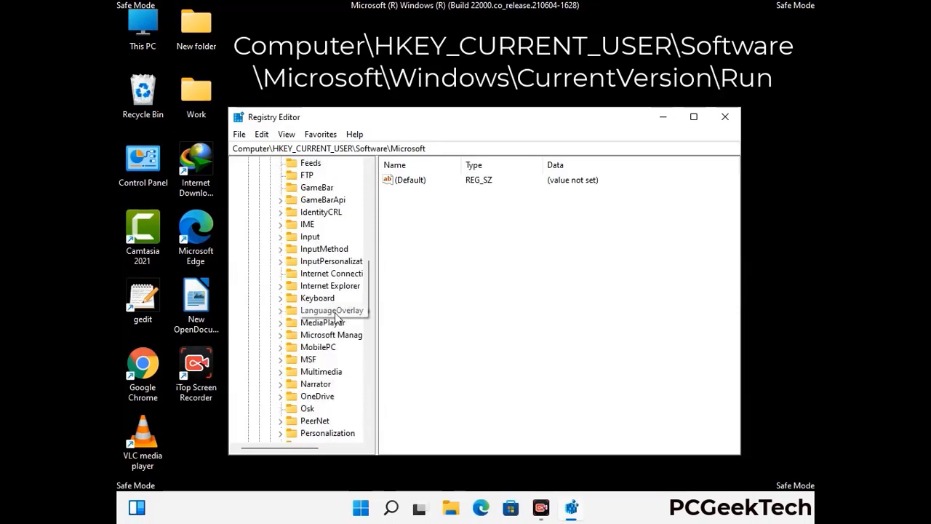
pyautogui.scroll(-1, 336, 318)
pyautogui.scroll(-6, 336, 318)
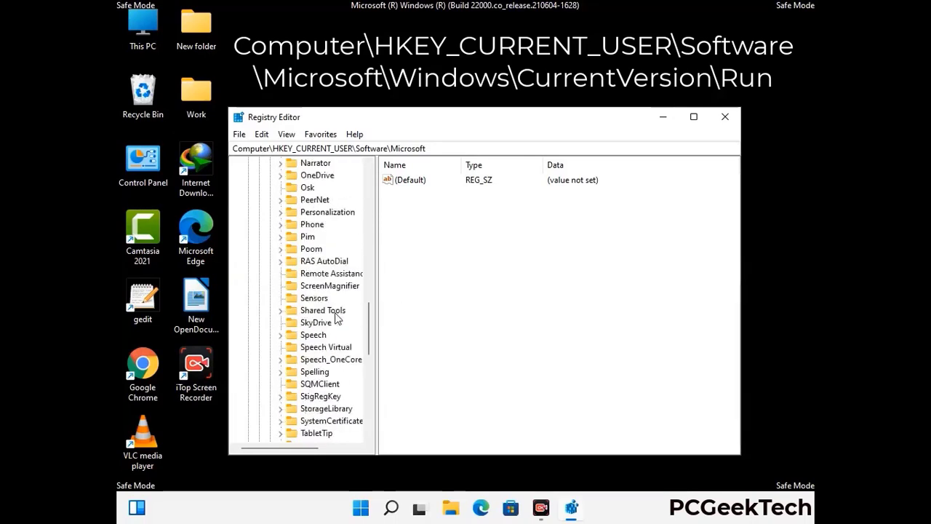
pyautogui.scroll(-4, 336, 318)
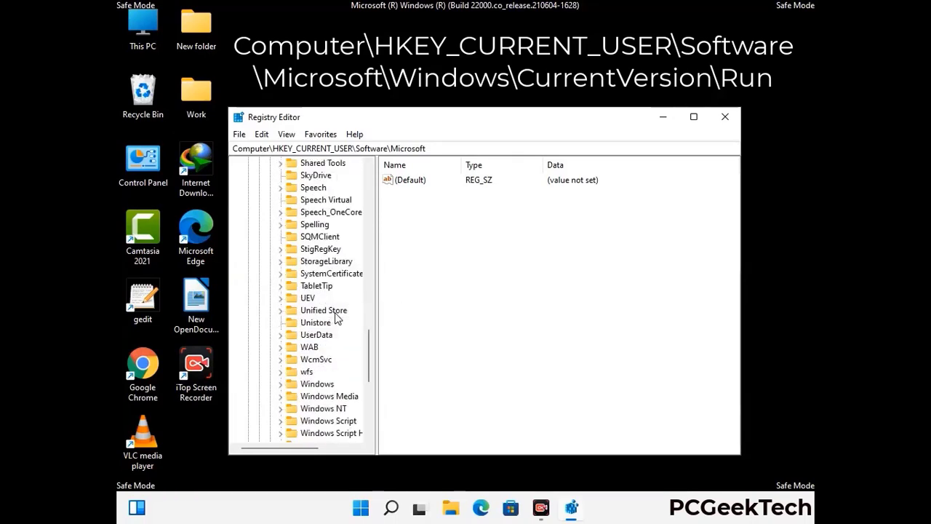
pyautogui.doubleClick(328, 347)
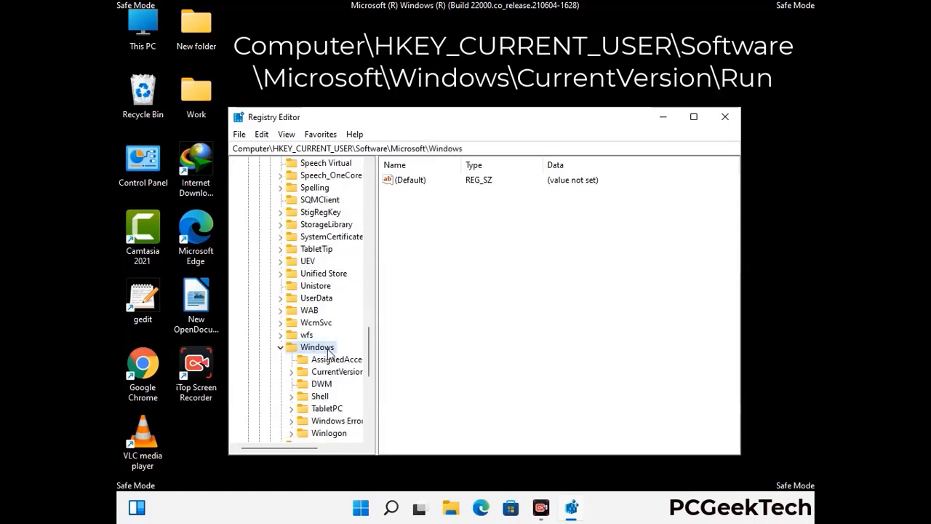
pyautogui.scroll(-1, 336, 350)
pyautogui.doubleClick(337, 334)
# Open the Run key under CurrentVersion to show its startup values.
pyautogui.scroll(-4, 336, 320)
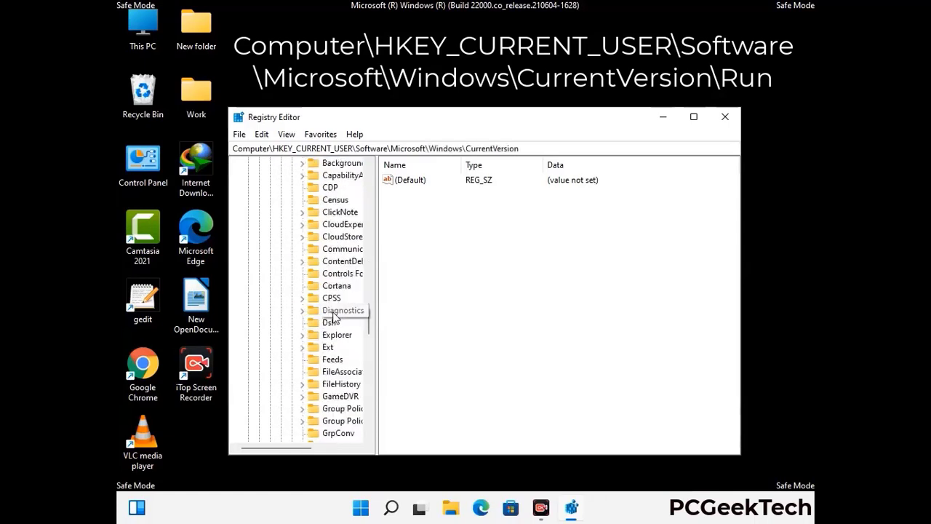
pyautogui.scroll(-4, 334, 316)
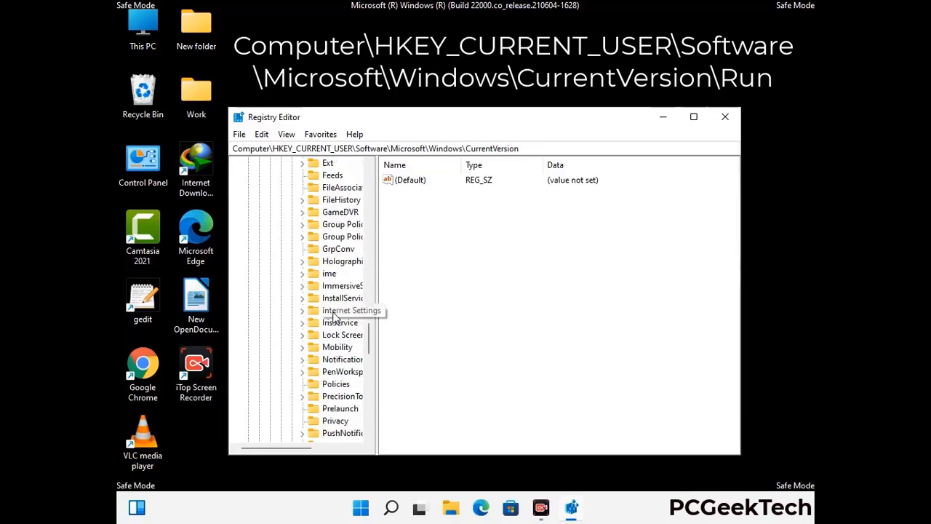
pyautogui.scroll(-1, 335, 316)
pyautogui.scroll(-1, 335, 316)
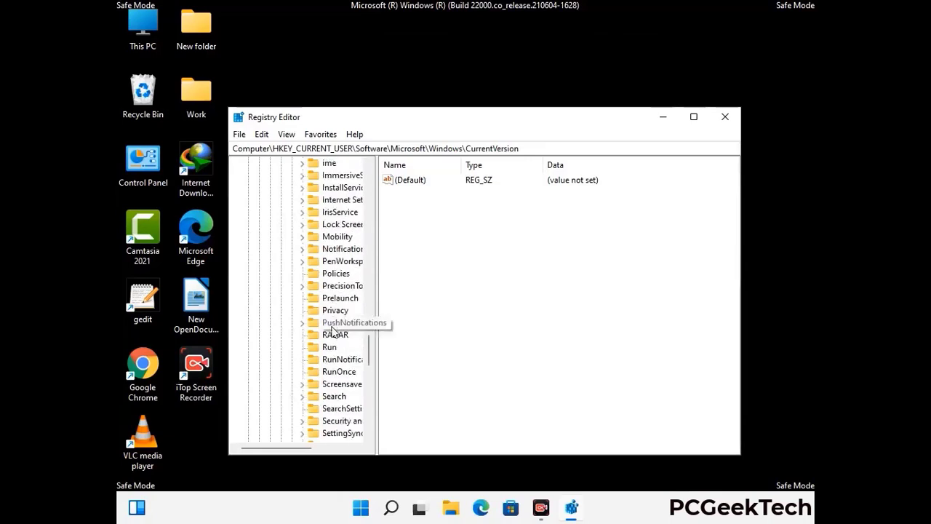
pyautogui.click(330, 349)
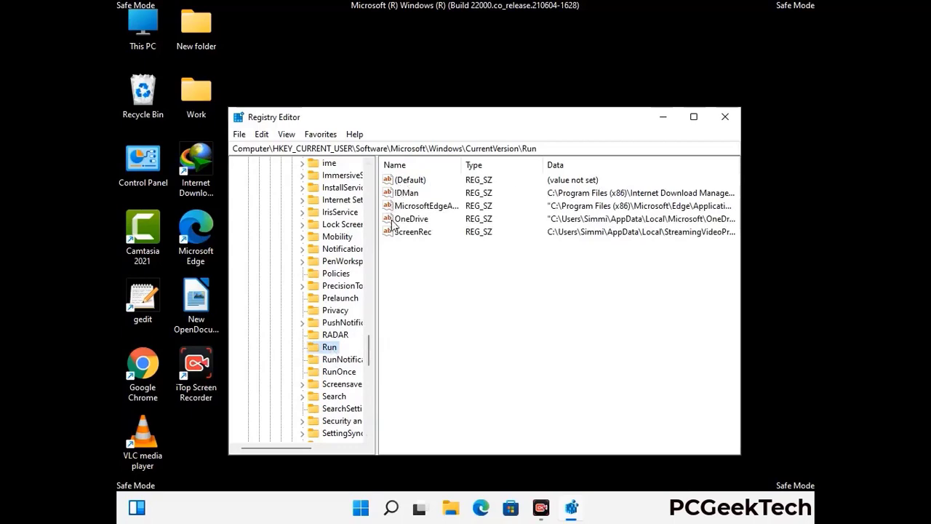
# Delete the ScreenRec value from the current user's Run key and confirm the permanent deletion.
pyautogui.click(412, 232)
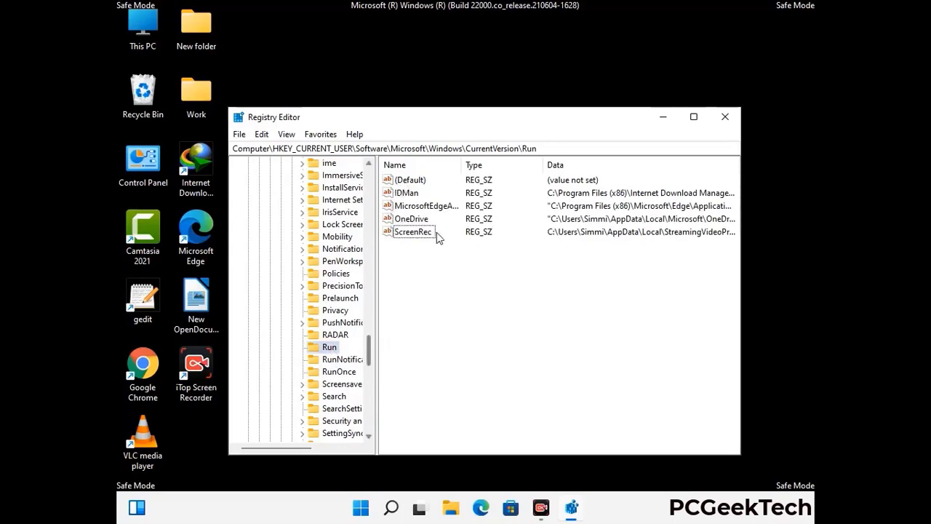
pyautogui.click(420, 232)
pyautogui.rightClick(421, 237)
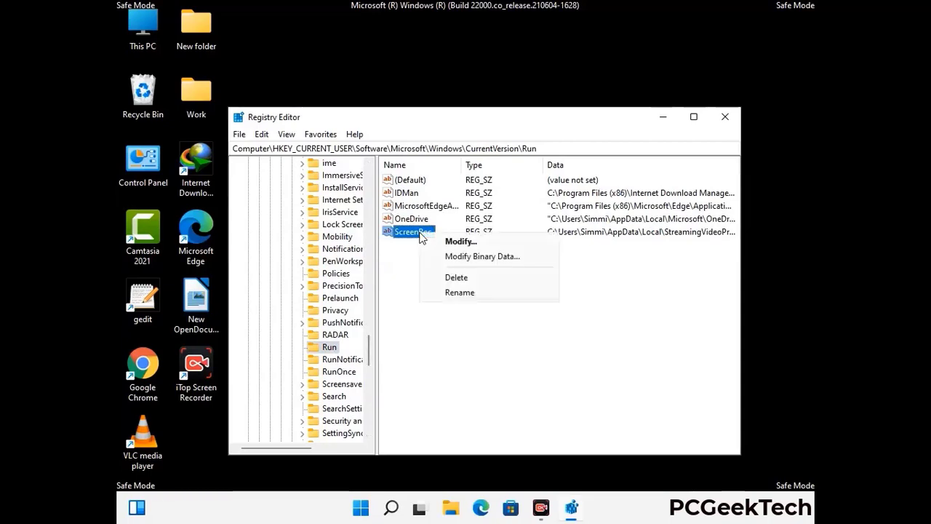
pyautogui.click(446, 276)
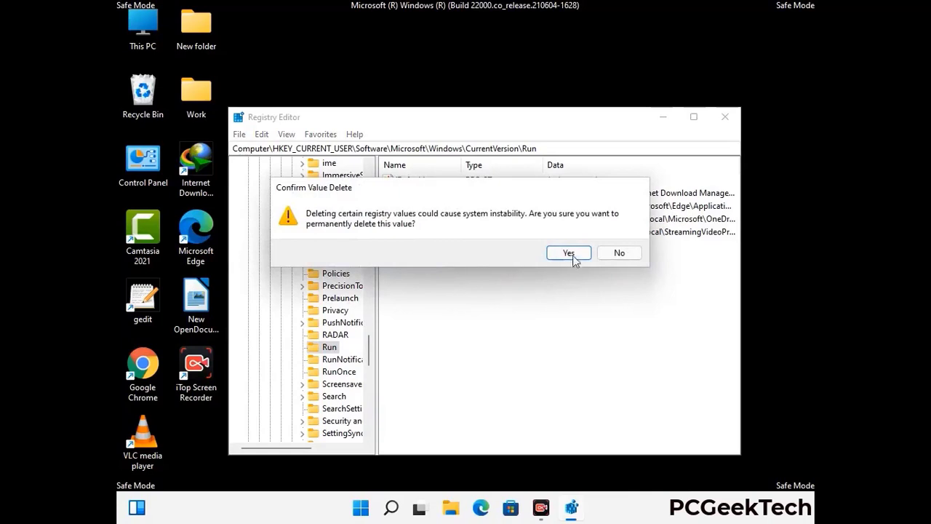
pyautogui.click(568, 253)
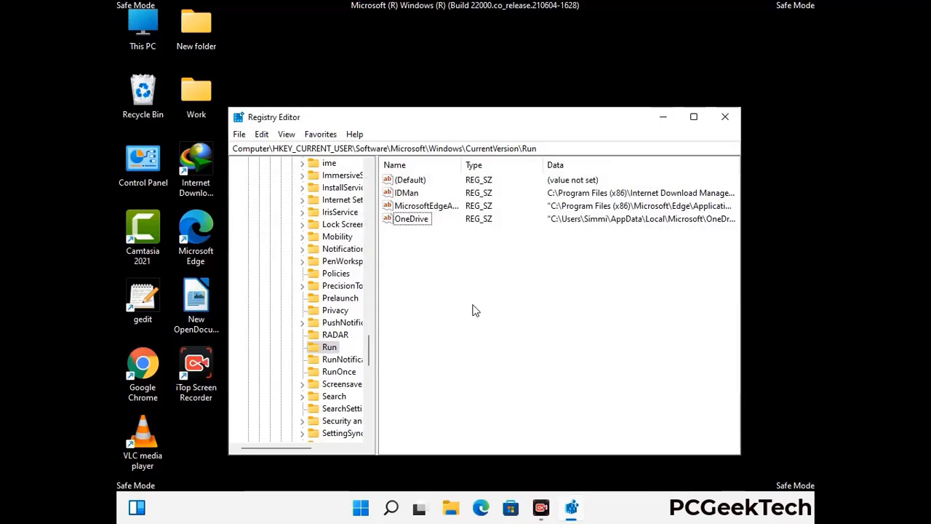
# Search the registry's keys, values and data for "Virus Name", stopping the search and closing Registry Editor.
pyautogui.hotkey('ctrl', 'f')
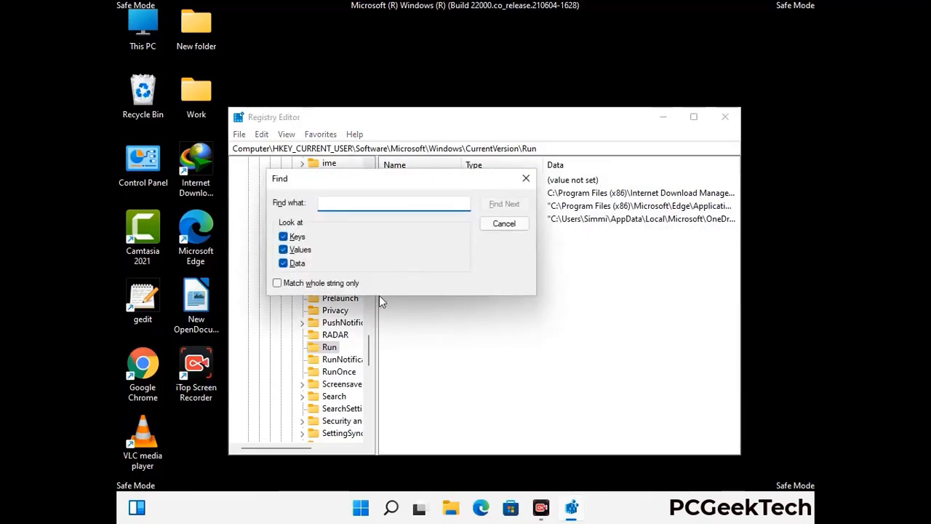
pyautogui.write('Vl')
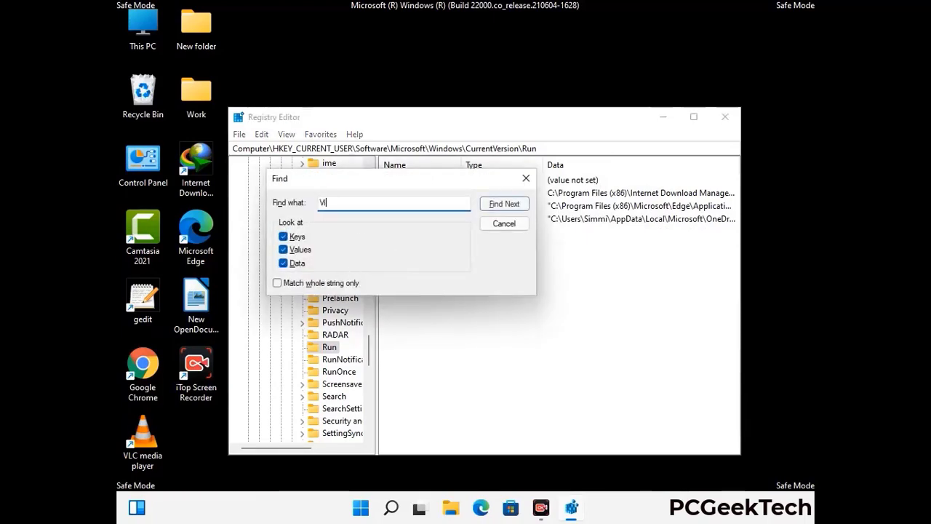
pyautogui.write('rus N')
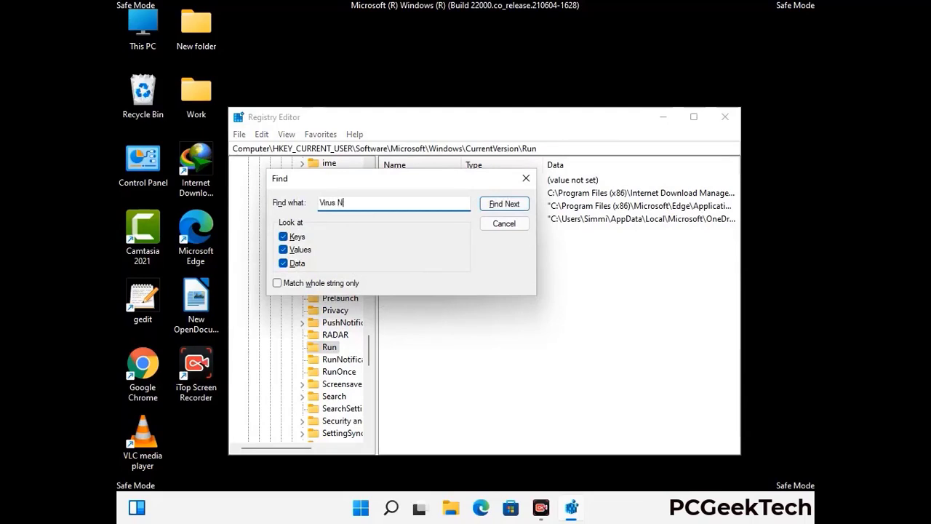
pyautogui.write('ame')
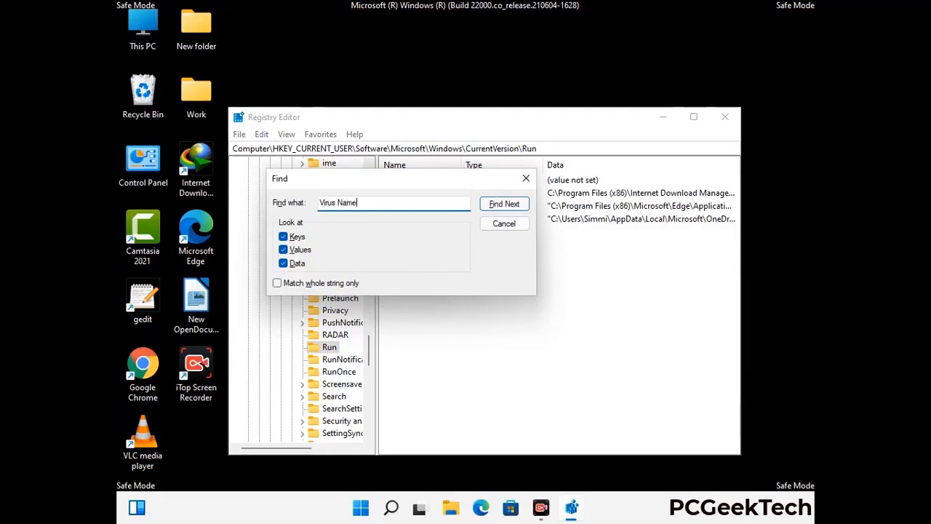
pyautogui.click(493, 207)
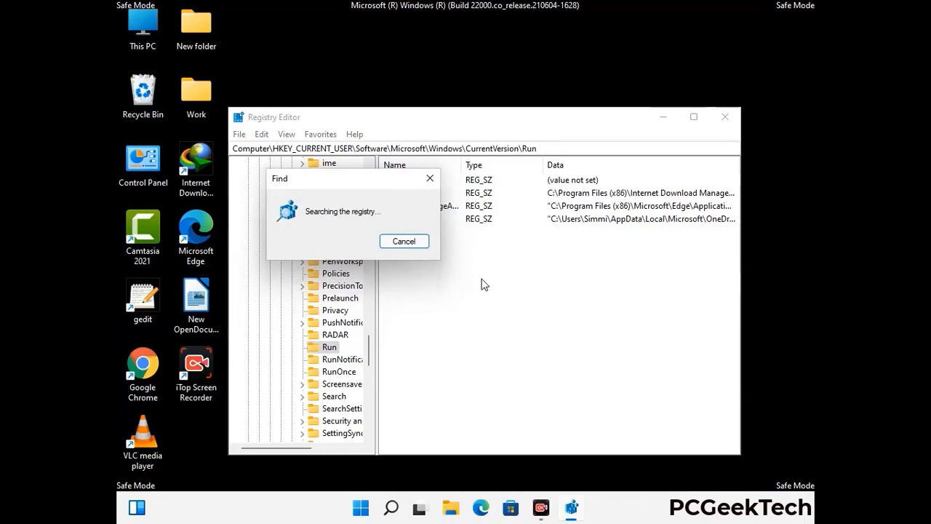
pyautogui.click(431, 179)
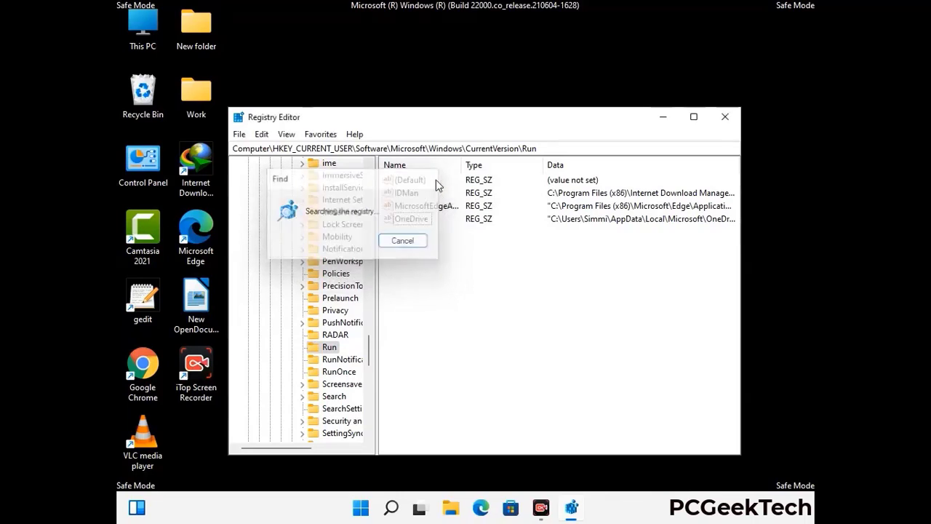
pyautogui.click(728, 123)
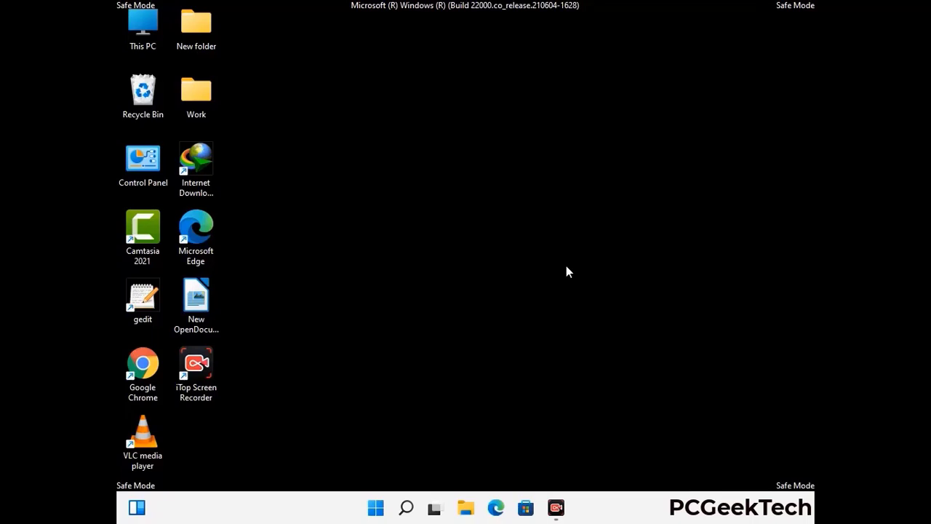
# Launch System Configuration by running msconfig and disable Safe boot in the Windows 11 boot options.
pyautogui.press('super+r')
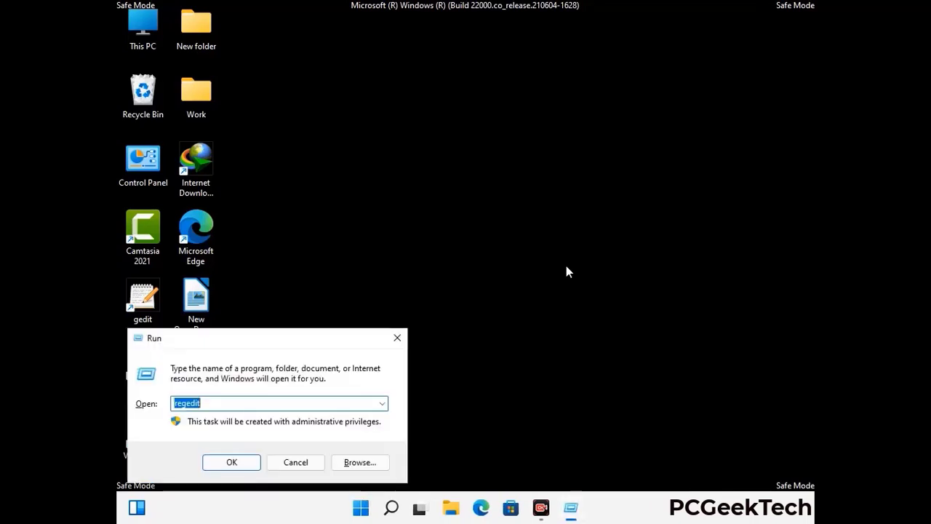
pyautogui.moveTo(269, 336); pyautogui.dragTo(476, 140)
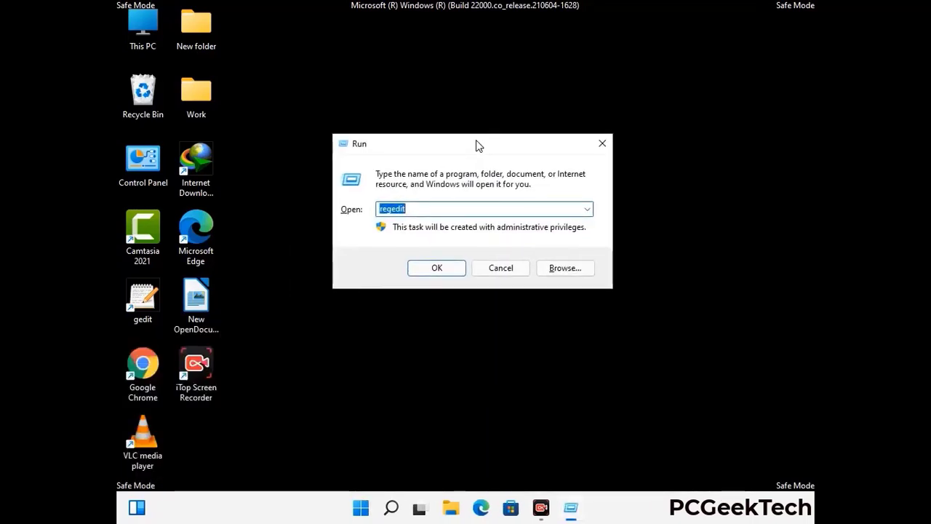
pyautogui.write('msconfig')
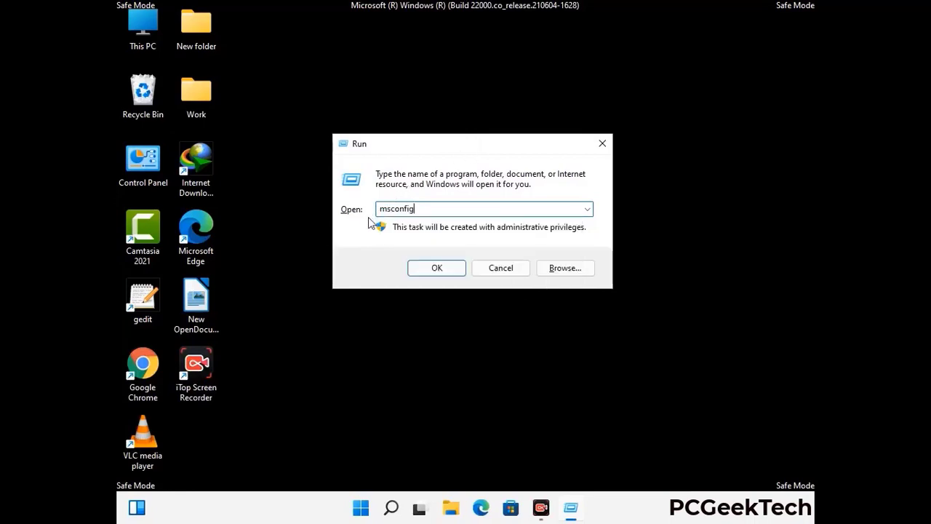
pyautogui.click(435, 267)
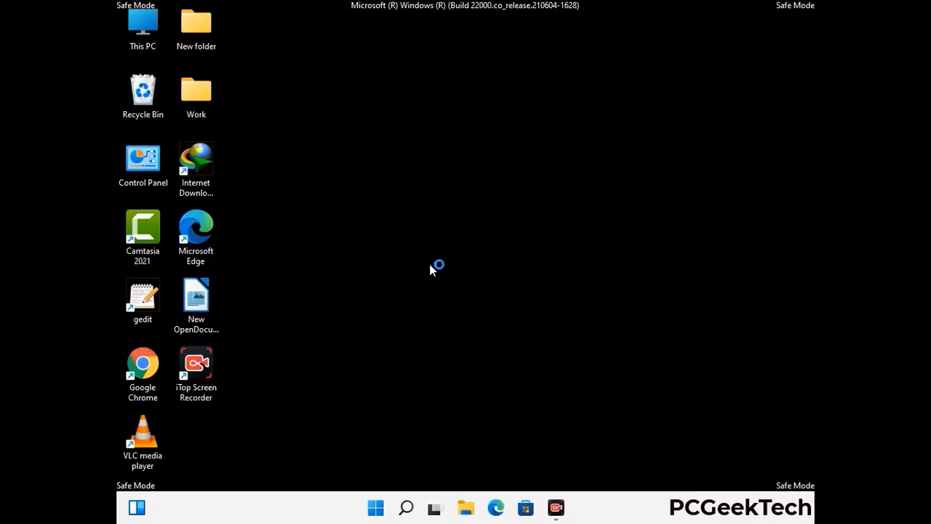
pyautogui.click(321, 146)
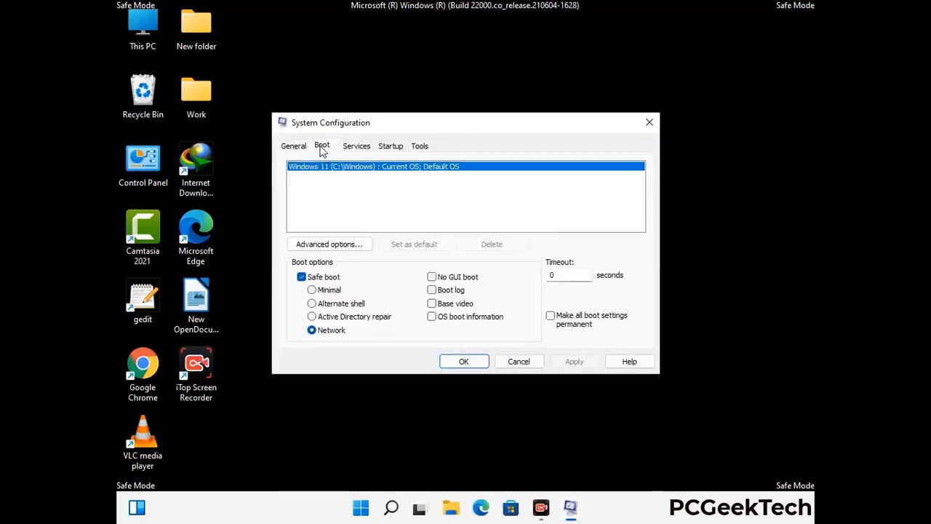
pyautogui.click(301, 277)
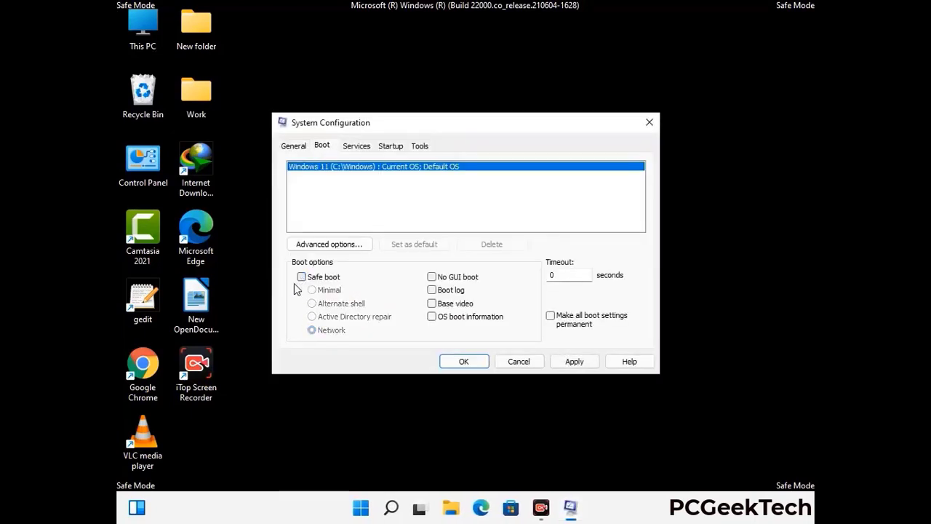